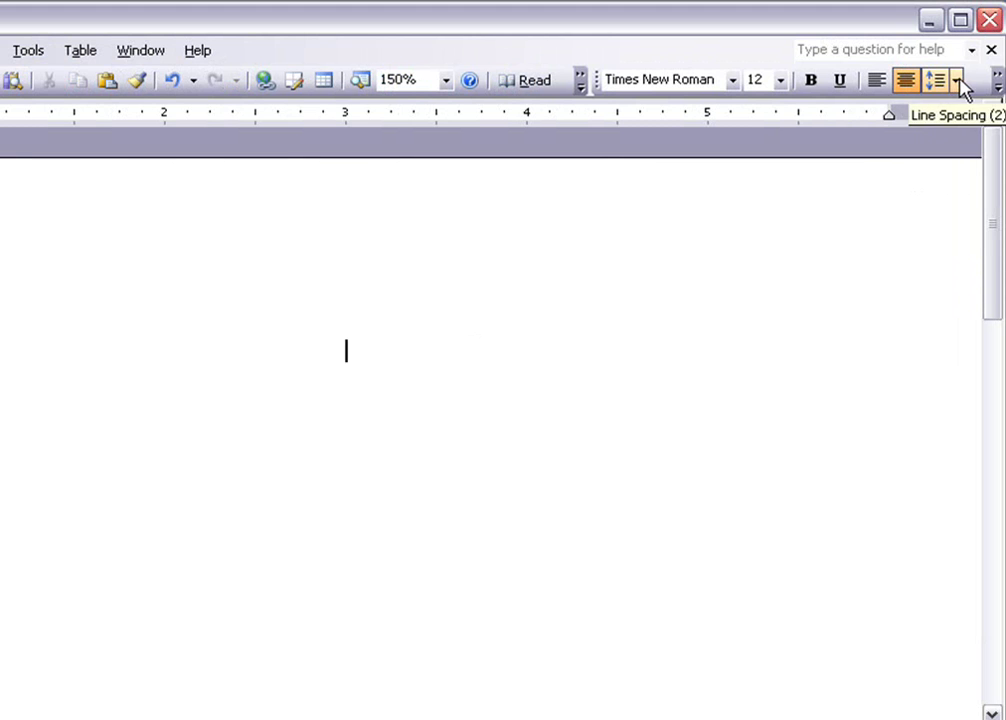
Set the blank document's line spacing to 2.0 from the Line Spacing drop-down
{"action": "left_click", "coordinate": [956, 84]}
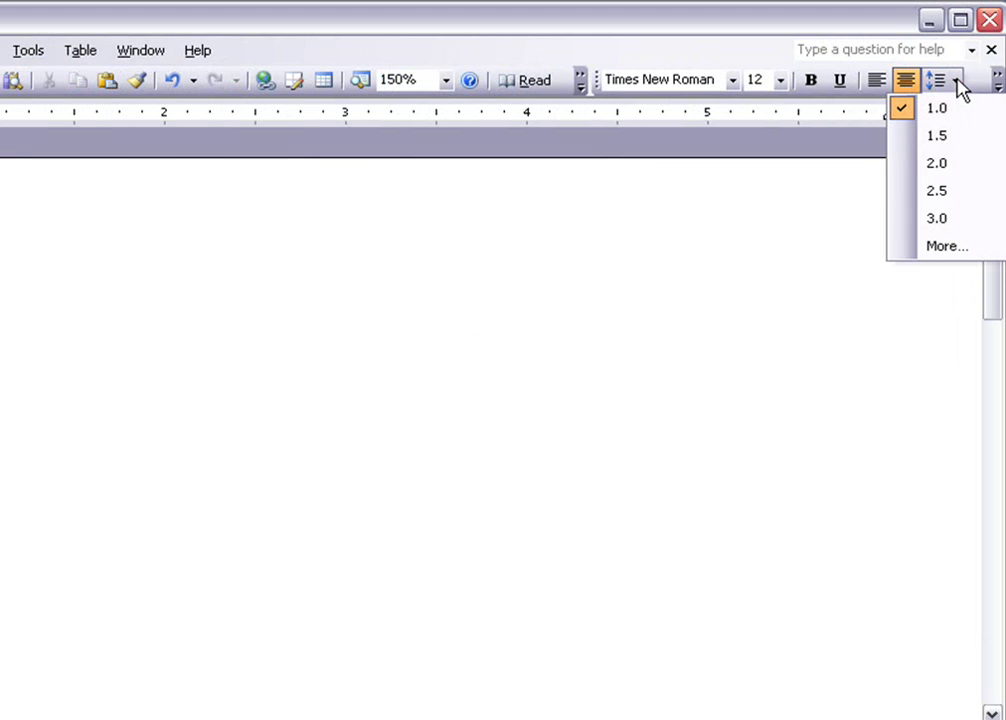
{"action": "left_click", "coordinate": [945, 166]}
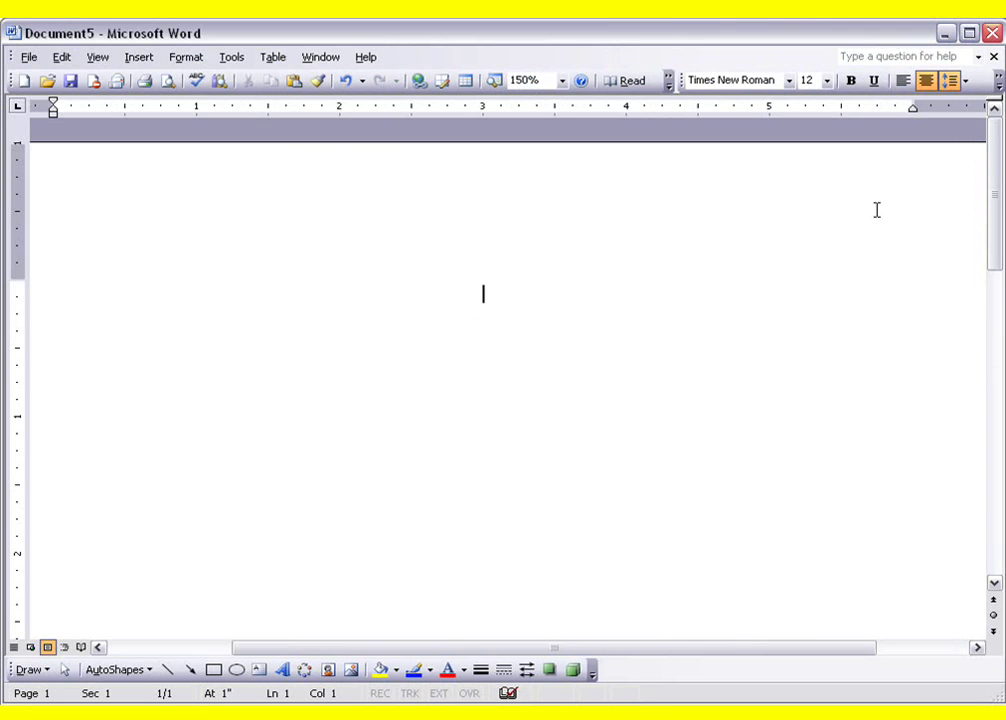
Type the centred title 'Women in Leadership', the author's name, Indiana Wesleyan University and ADM 201; BSM 456
{"action": "key", "text": "Return"}
{"action": "key", "text": "Return"}
{"action": "key", "text": "Return"}
{"action": "key", "text": "Return"}
{"action": "key", "text": "Return"}
{"action": "key", "text": "Return"}
{"action": "key", "text": "Return"}
{"action": "key", "text": "Return"}
{"action": "key", "text": "Return"}
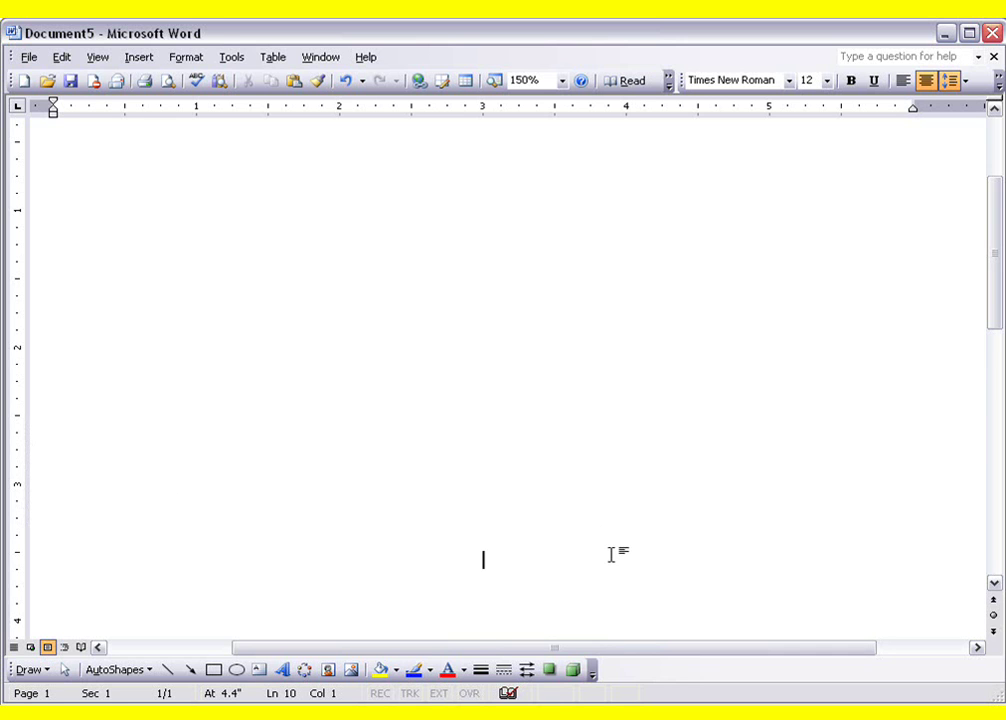
{"action": "type", "text": "Women"}
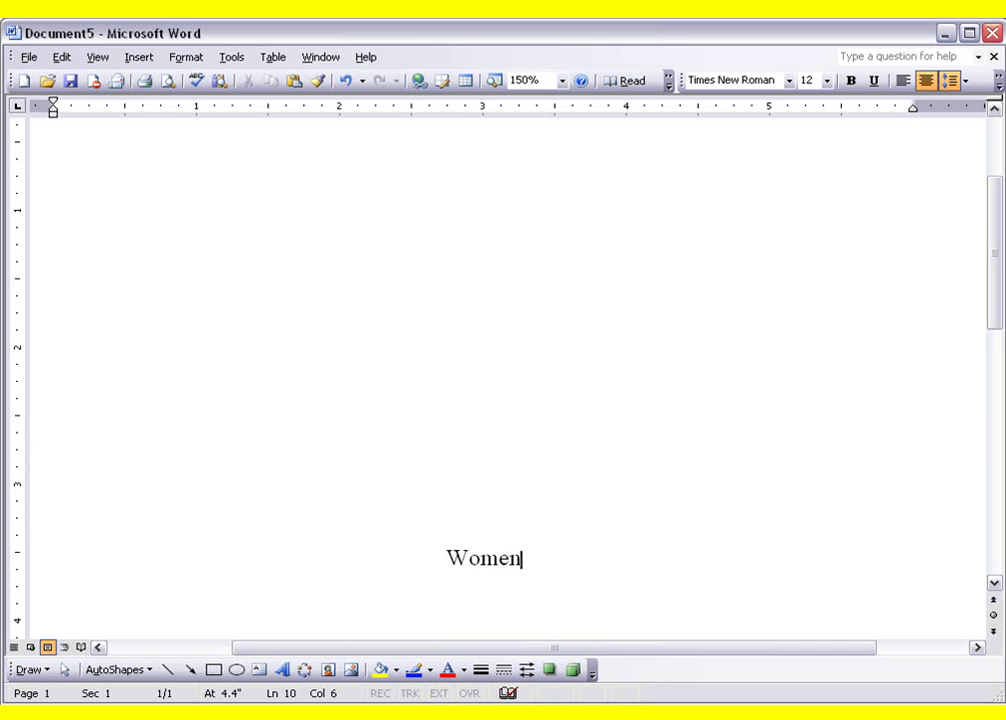
{"action": "type", "text": " in Leaders"}
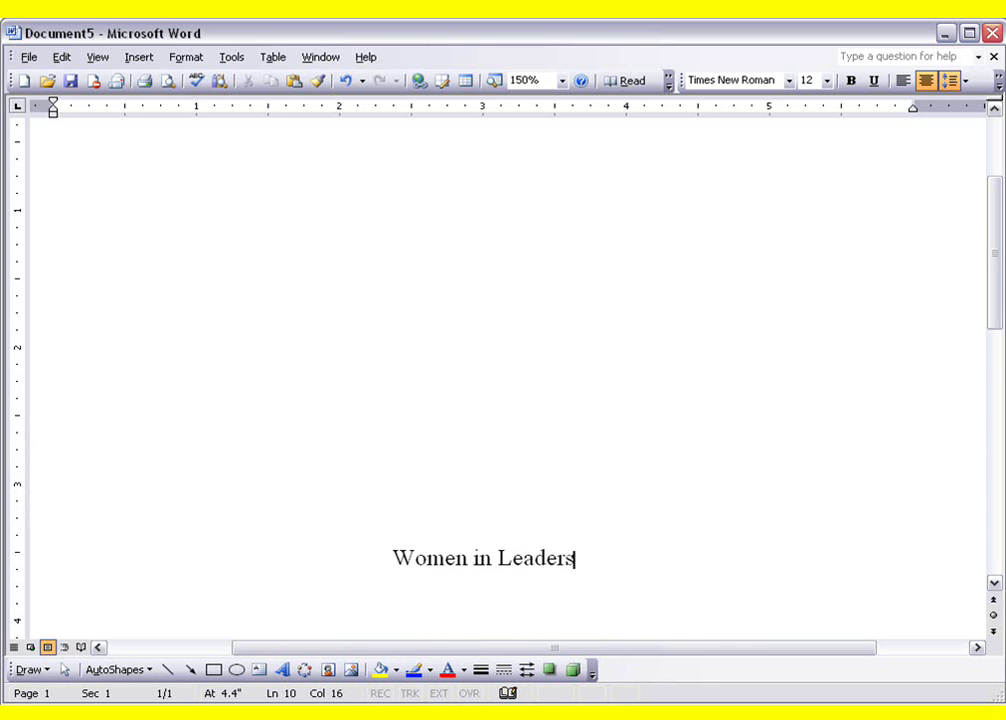
{"action": "type", "text": "hip"}
{"action": "key", "text": "Return"}
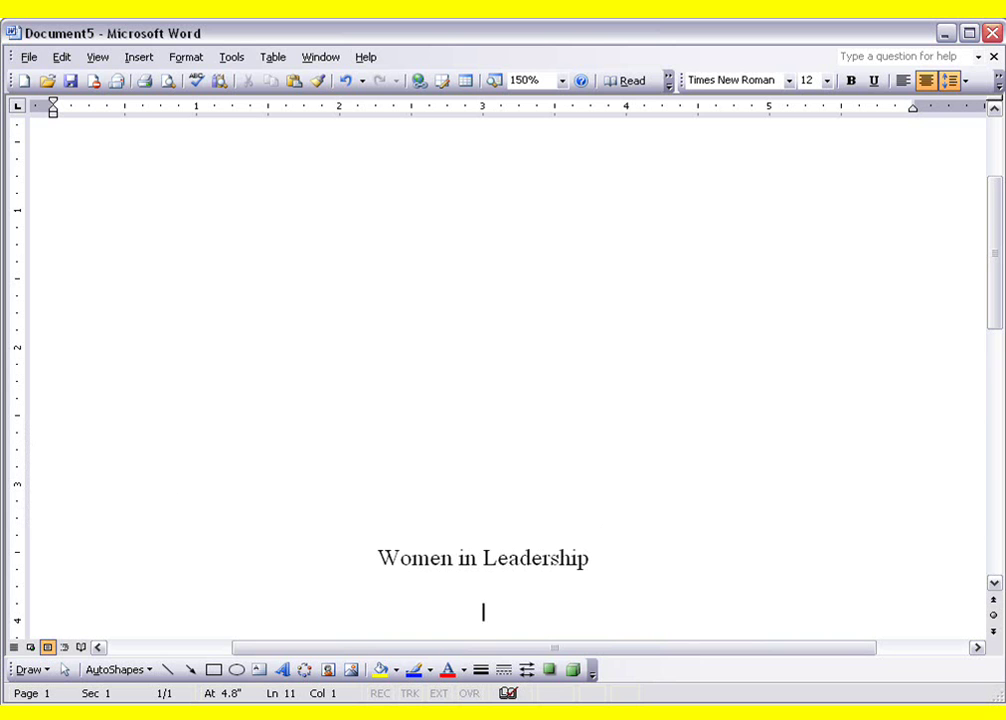
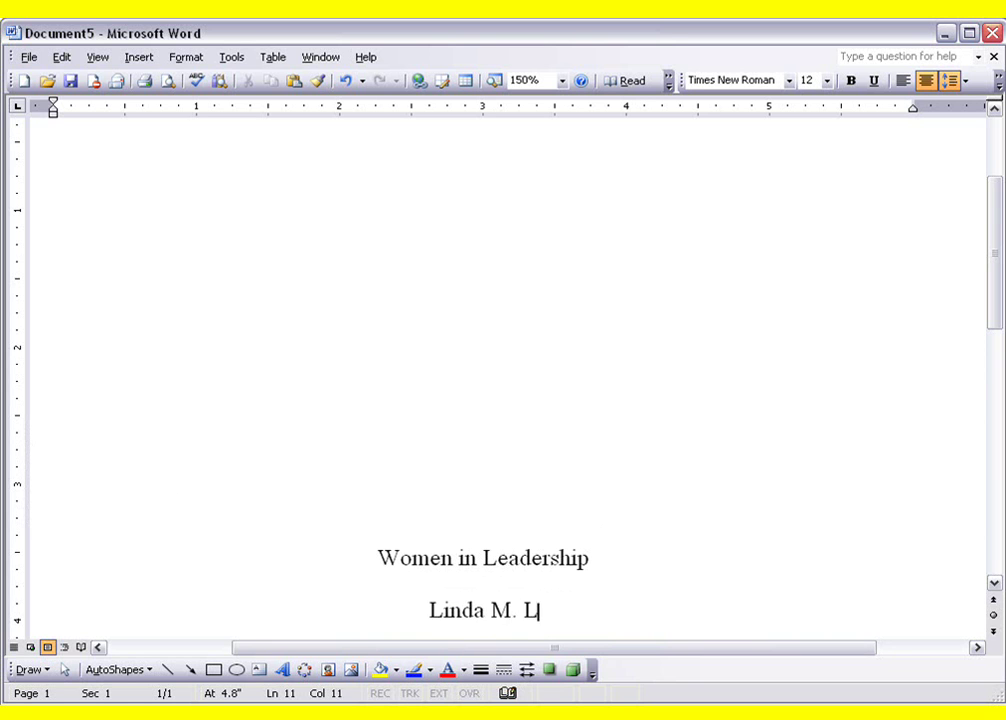
{"action": "key", "text": "Return"}
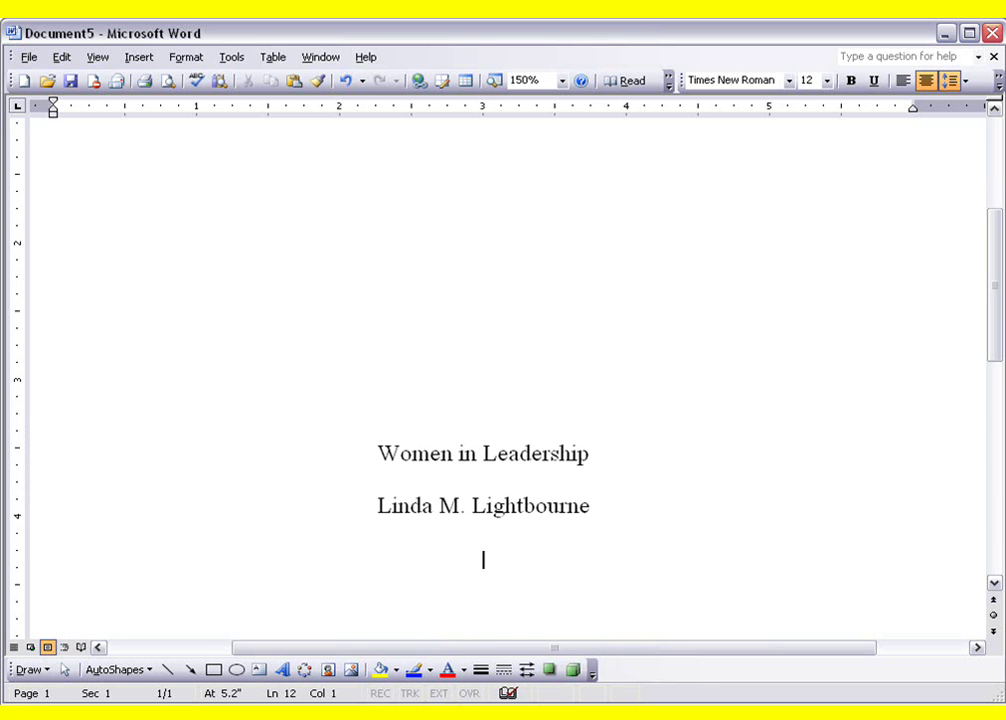
{"action": "type", "text": "Indiana "}
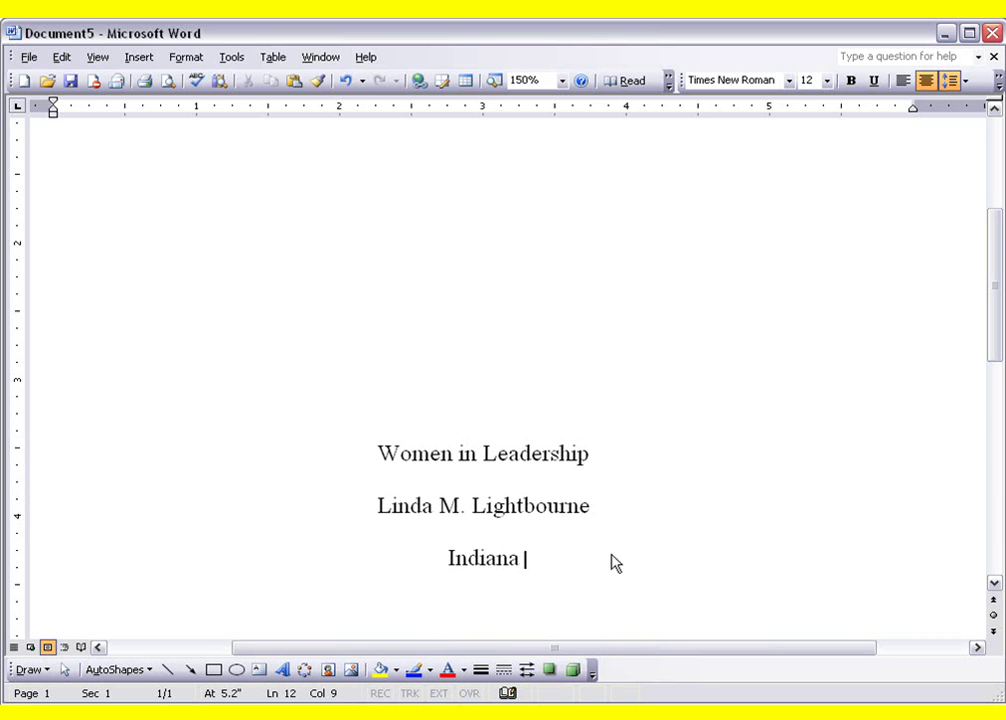
{"action": "type", "text": "Wesleyan "}
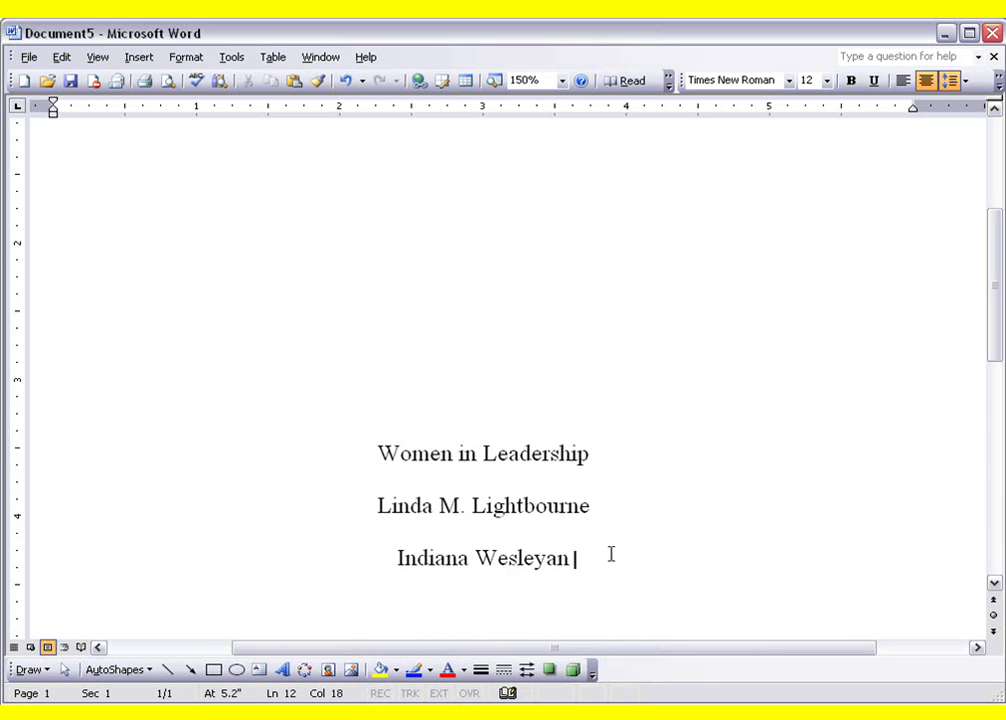
{"action": "type", "text": "University"}
{"action": "key", "text": "Return"}
{"action": "type", "text": "AD"}
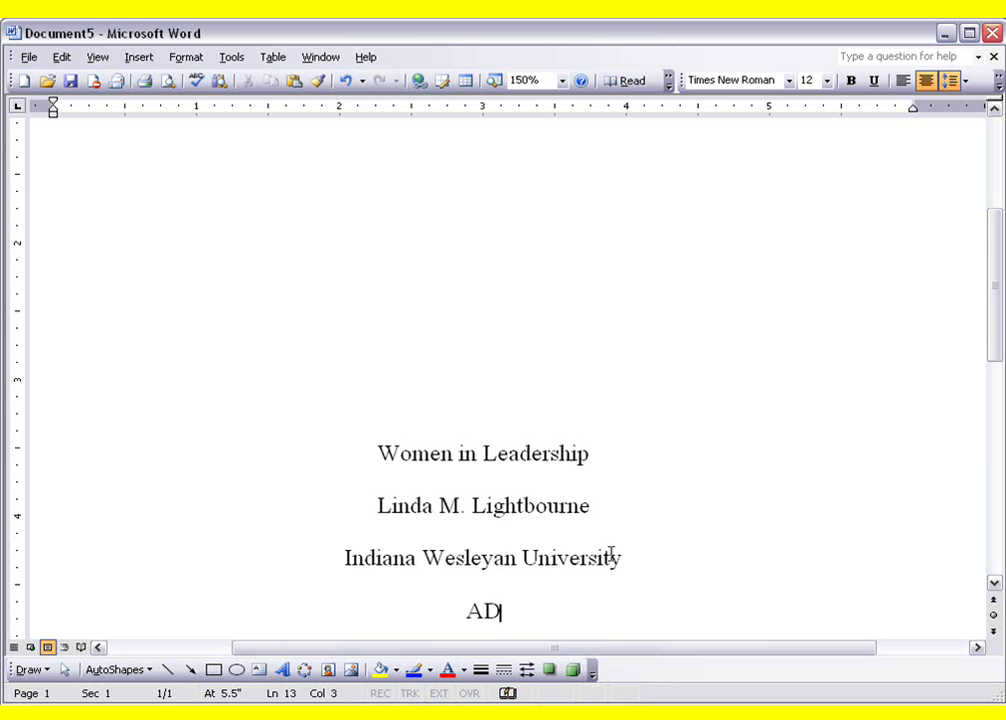
{"action": "type", "text": "M 201;"}
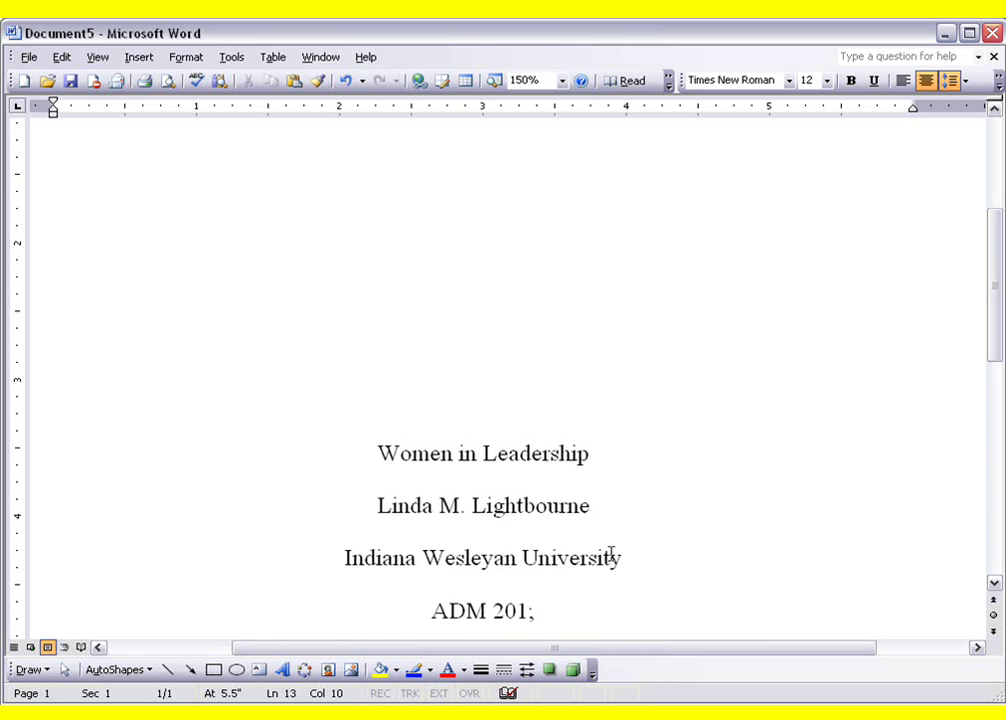
{"action": "type", "text": " BSM 4"}
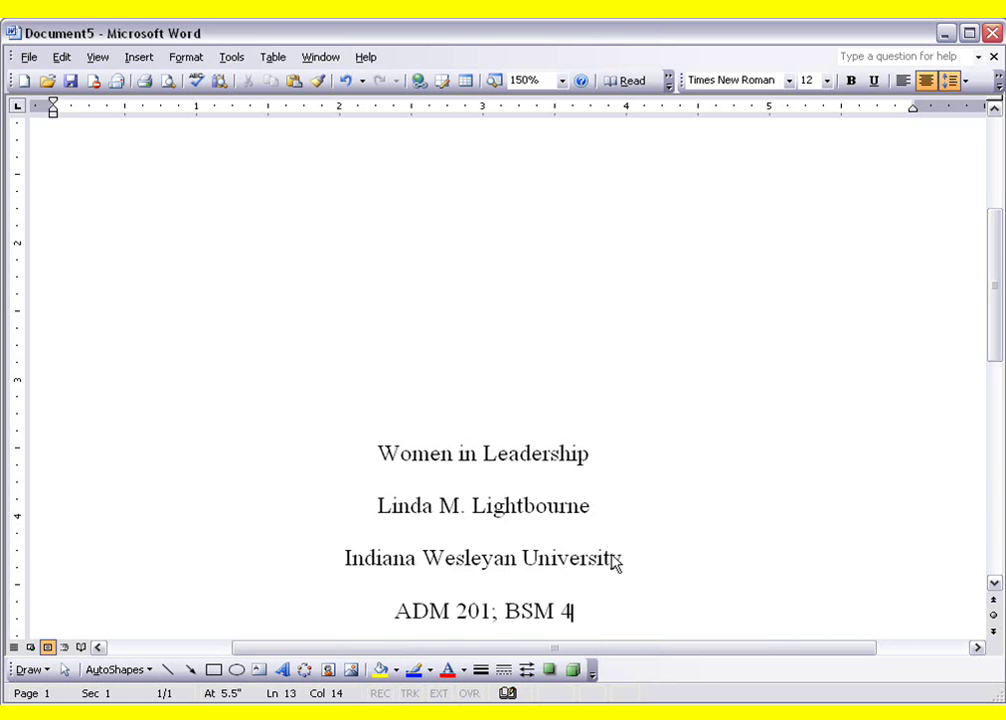
{"action": "type", "text": "56"}
Add the instructor's name and the date January 28, 2009 on the following lines
{"action": "key", "text": "Return"}
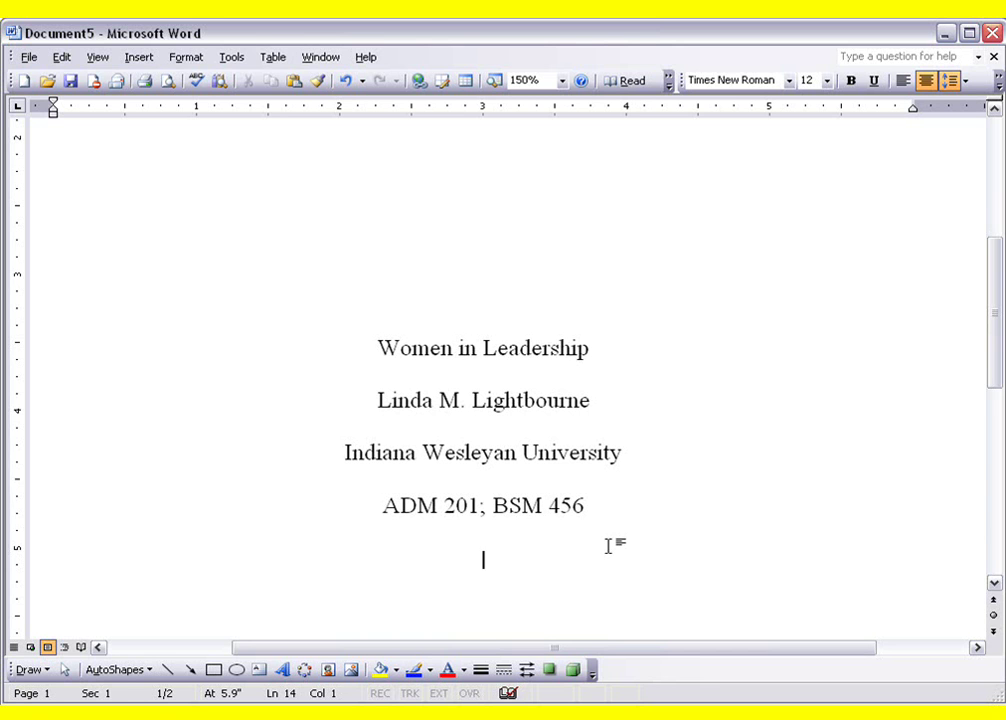
{"action": "type", "text": "T"}
{"action": "key", "text": "BackSpace"}
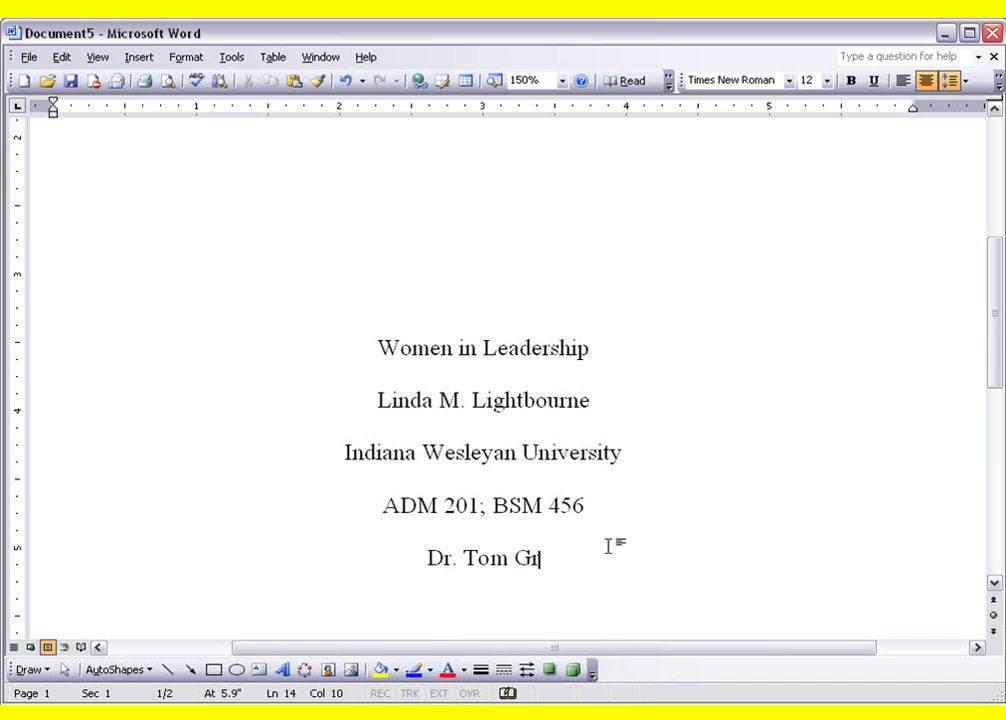
{"action": "key", "text": "Return"}
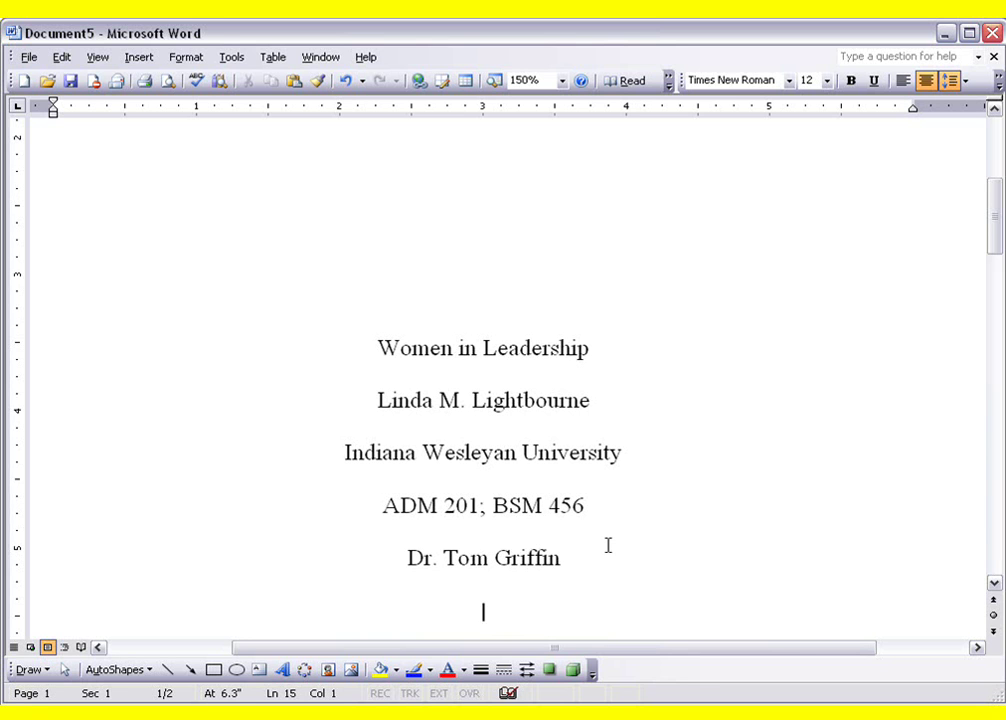
{"action": "type", "text": "Janu"}
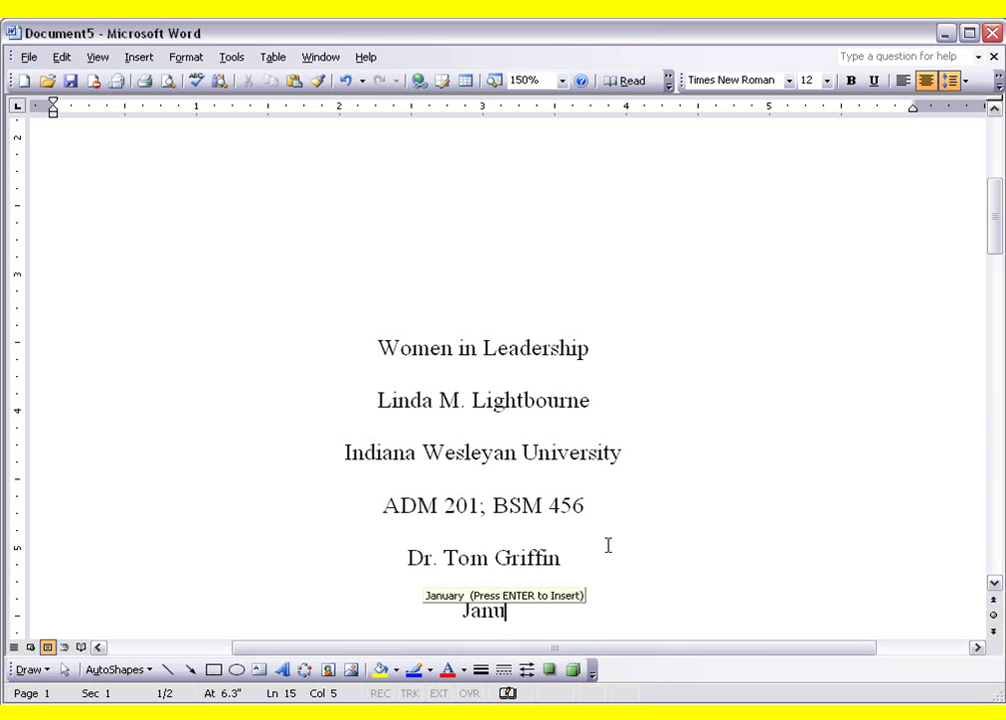
{"action": "type", "text": "ary"}
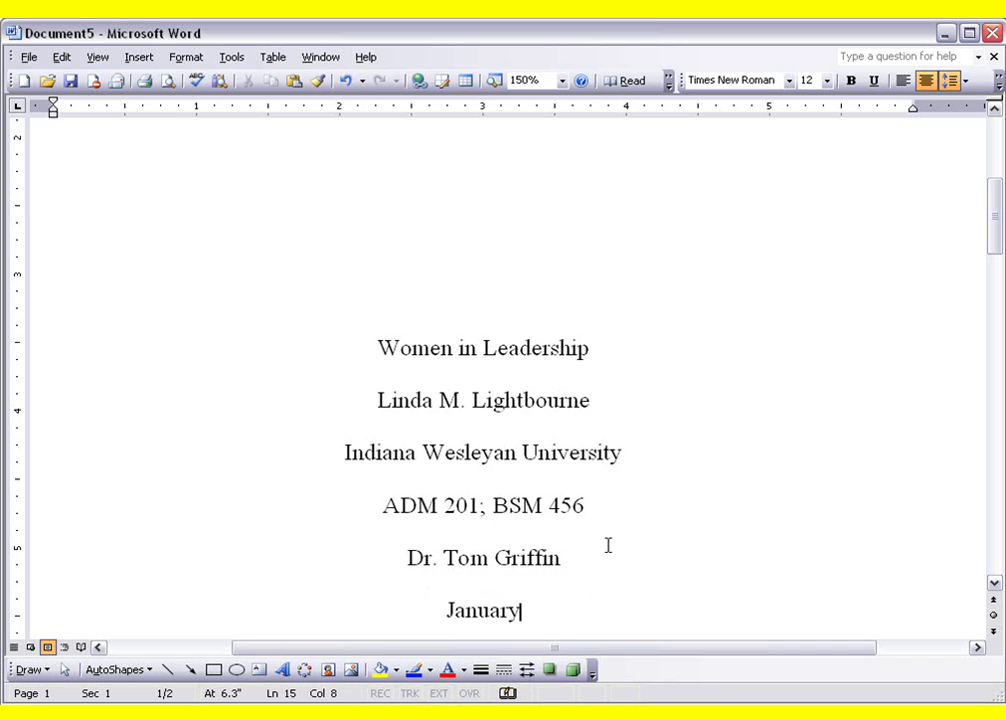
{"action": "key", "text": "Return"}
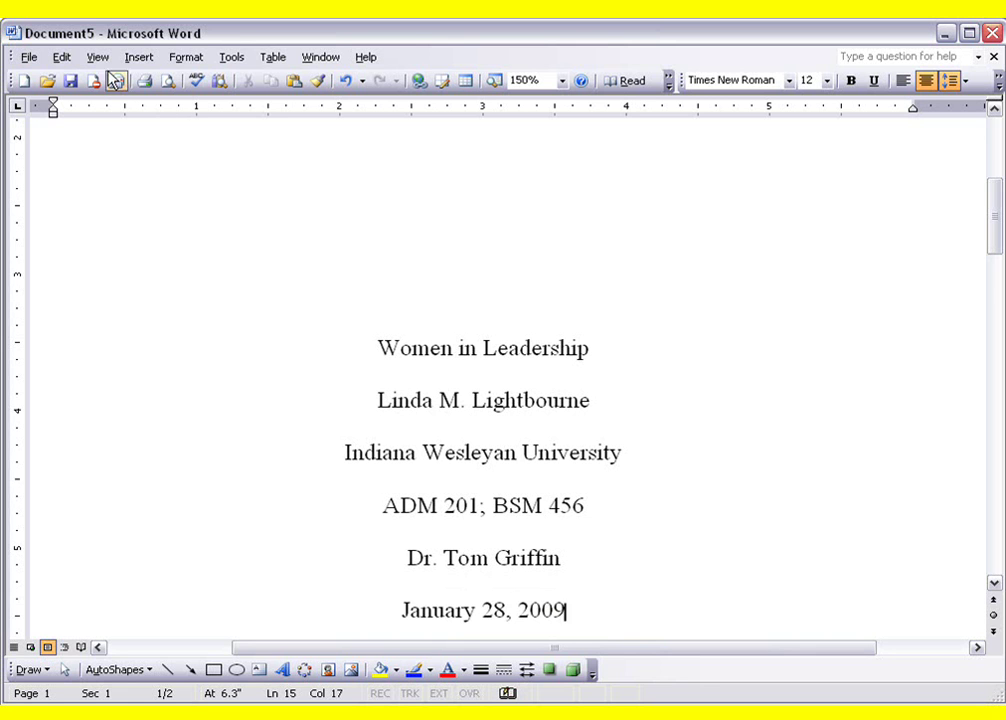
{"action": "left_click", "coordinate": [168, 86]}
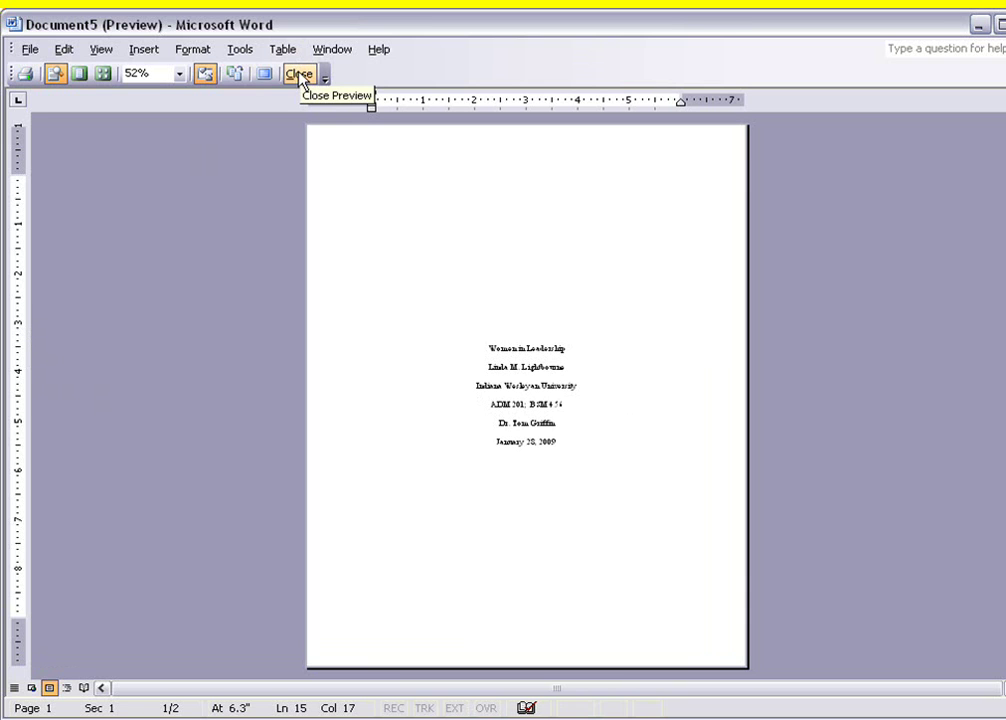
{"action": "left_click", "coordinate": [301, 75]}
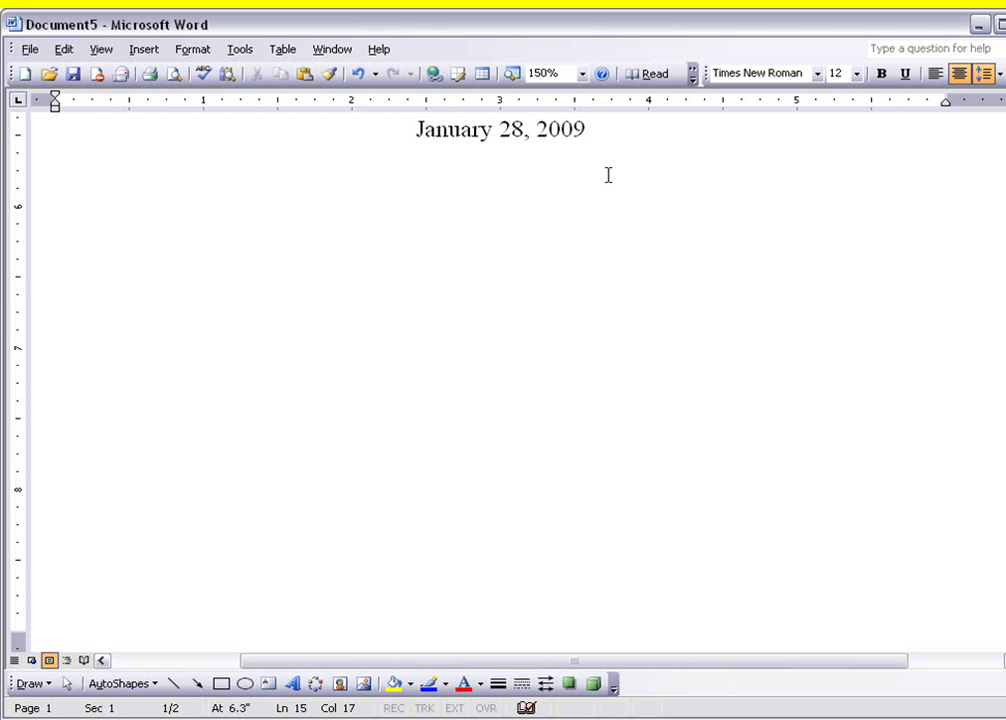
Insert a page break and type a left-aligned, tab-indented paragraph of placeholder text on page 2
{"action": "key", "text": "Return"}
{"action": "key", "text": "ctrl+Return"}
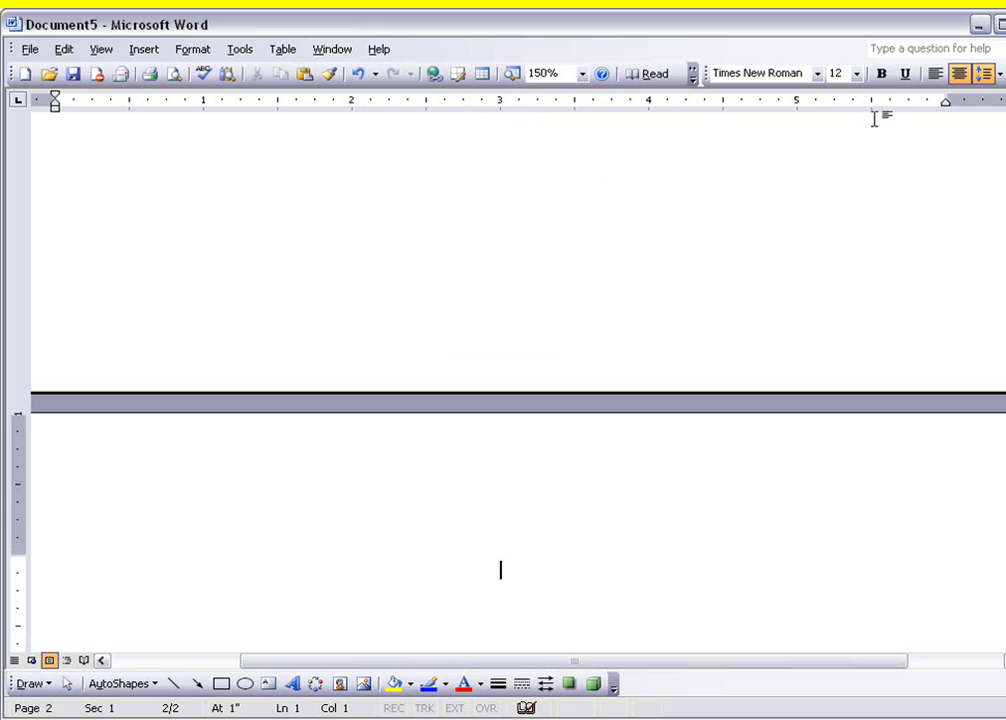
{"action": "left_click", "coordinate": [933, 75]}
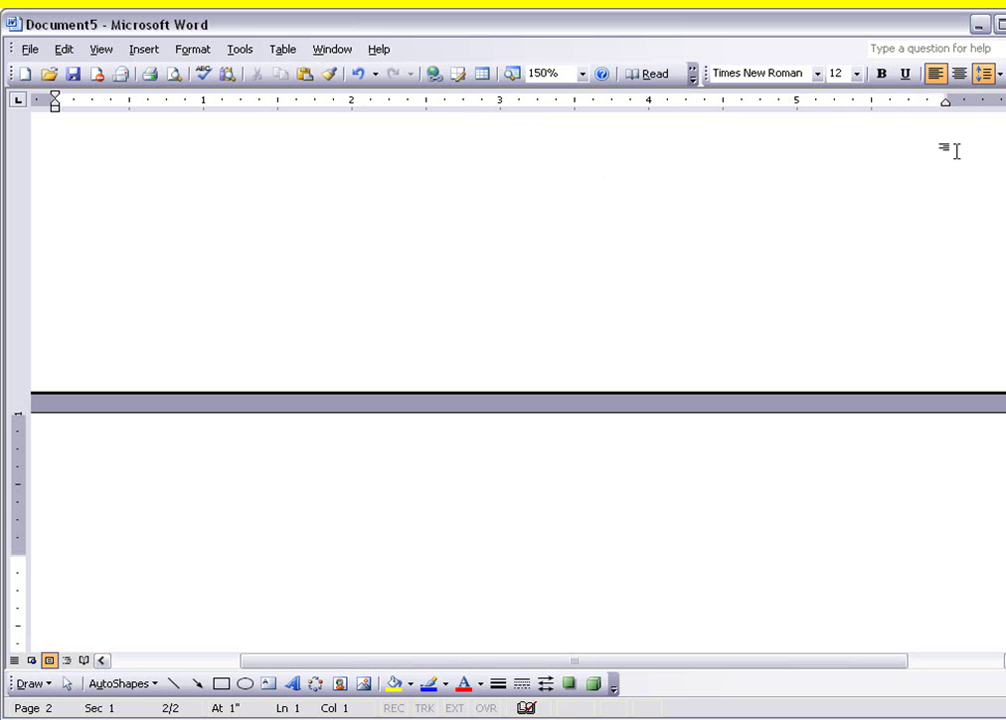
{"action": "type", "text": "A"}
{"action": "key", "text": "BackSpace"}
{"action": "key", "text": "Tab"}
{"action": "type", "text": "A;fjad;lkfja;fljasd;fklja f"}
{"action": "type", "text": "j a;lkajsdf ;lkajdf ;lkajs;fk a;sdlkfj a;sdfj"}
{"action": "type", "text": " ;alksdfj a;dkfj ;alksfj a;dskfj a;"}
{"action": "type", "text": "sldkfj a;sdlkfj a;sdlkfj a;sdkfj a;sdfj "}
{"action": "type", "text": "    a;dkfj a;slfkj asf"}
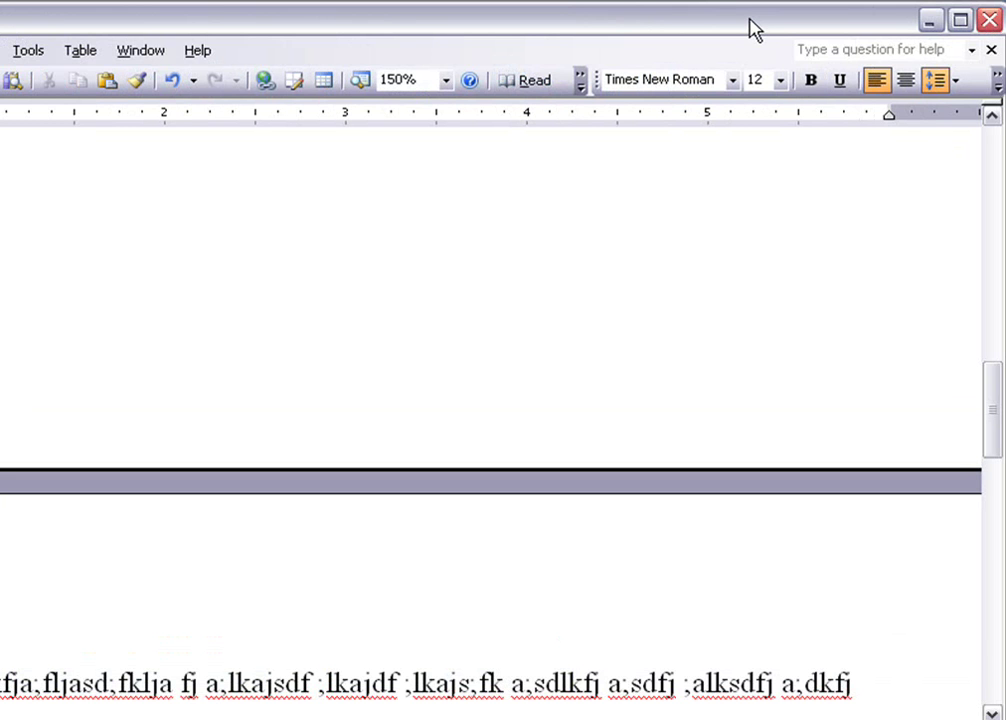
Bring Internet Explorer forward and step back four pages to the empty Advanced Search form
{"action": "left_click_drag", "start_coordinate": [730, 29], "coordinate": [710, 218]}
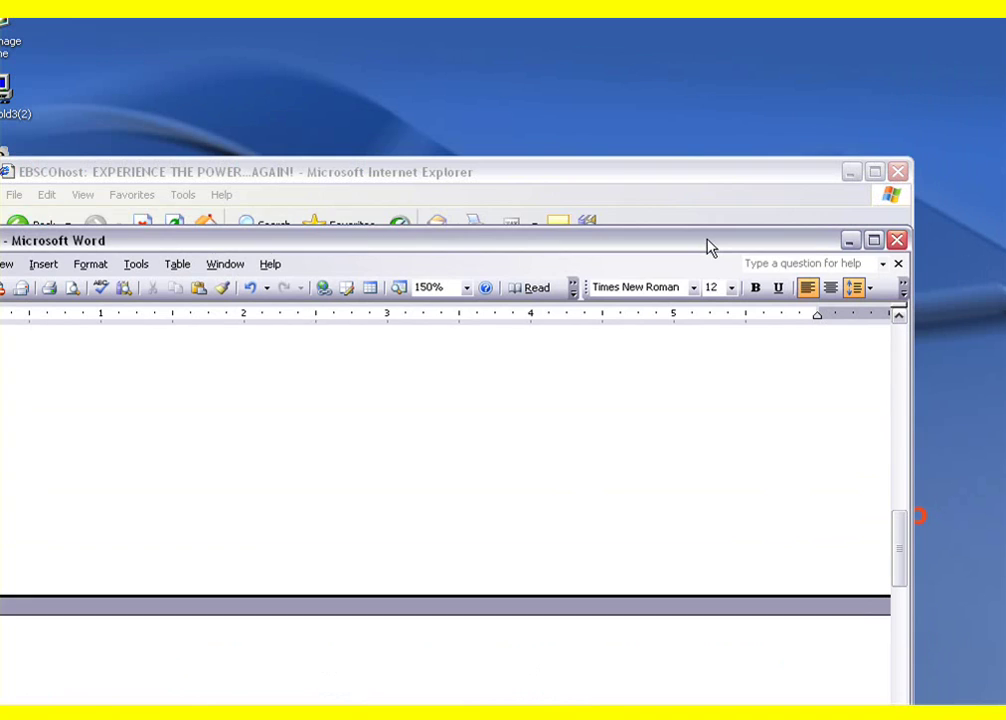
{"action": "left_click", "coordinate": [658, 181]}
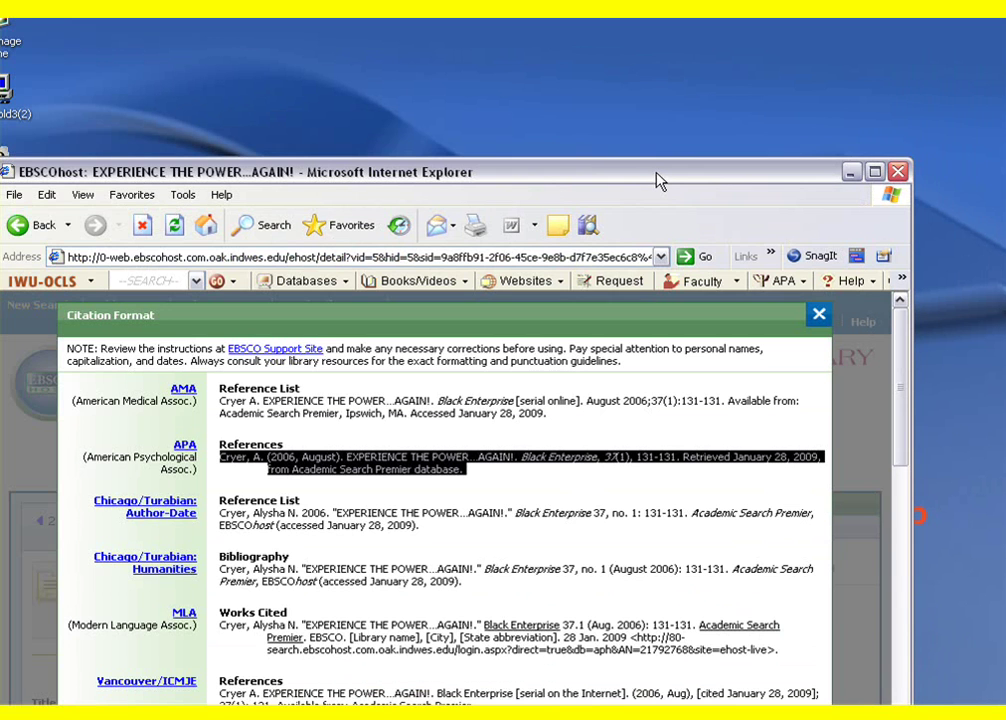
{"action": "left_click", "coordinate": [28, 226]}
{"action": "left_click_drag", "start_coordinate": [143, 179], "coordinate": [148, 38]}
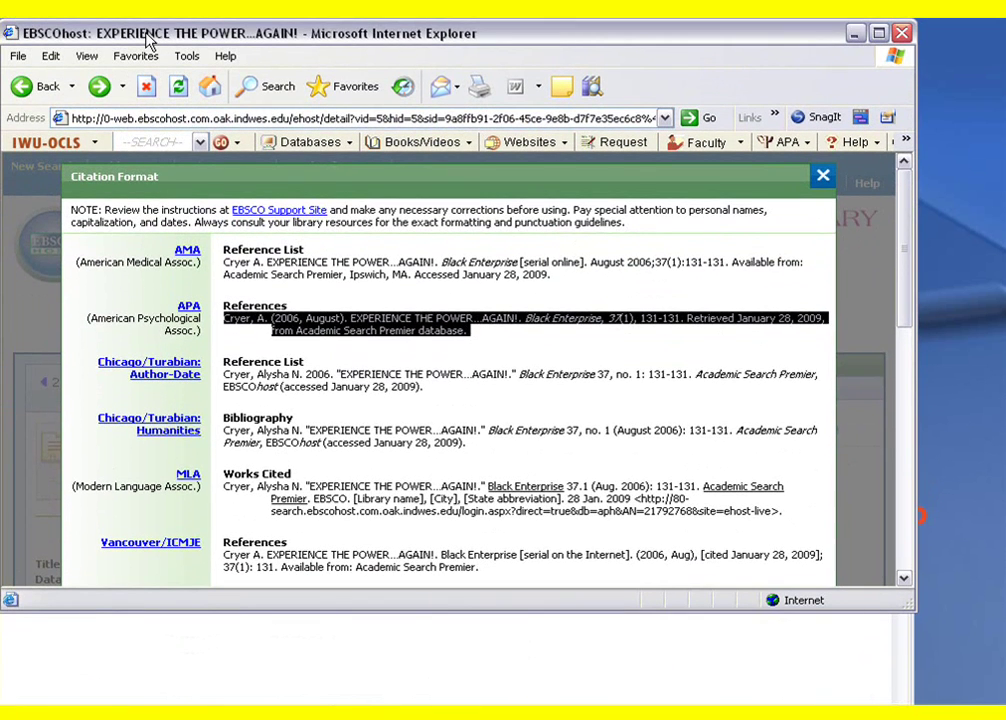
{"action": "left_click", "coordinate": [24, 87]}
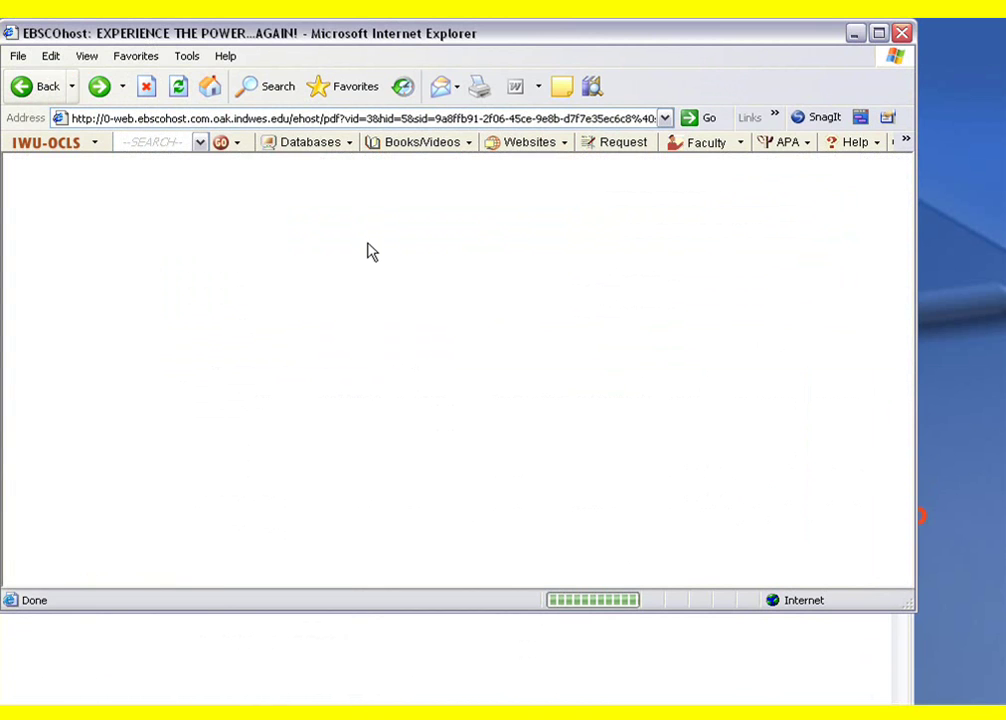
{"action": "left_click", "coordinate": [23, 88]}
{"action": "left_click", "coordinate": [23, 88]}
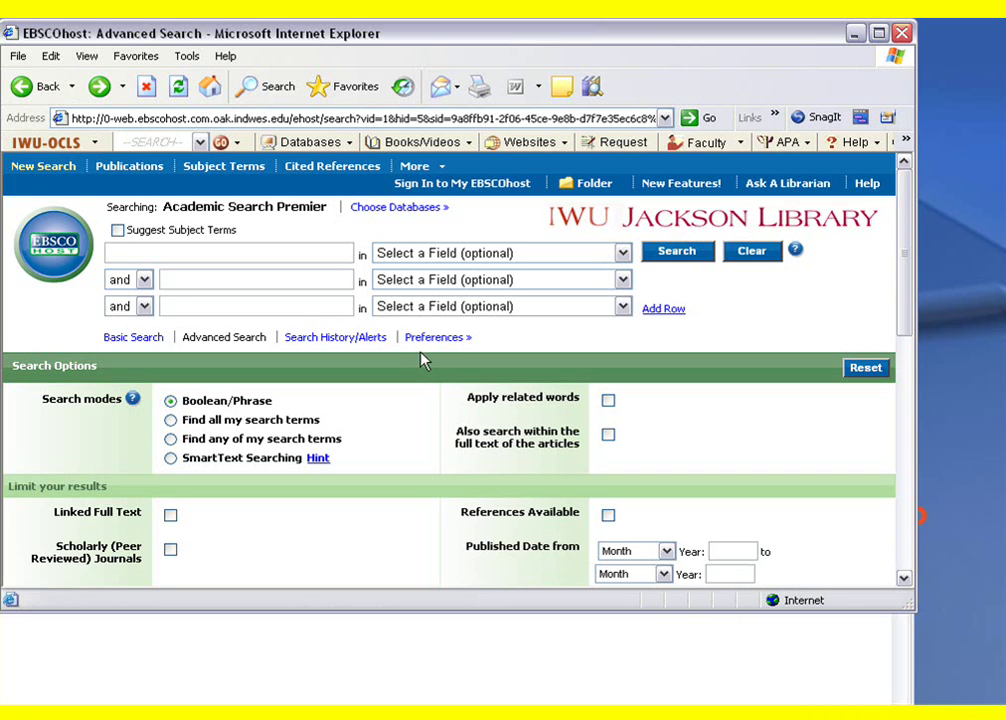
Fill the three search rows with Leadership, African American and women, replacing the first attempted term
{"action": "type", "text": "eader"}
{"action": "key", "text": "BackSpace"}
{"action": "key", "text": "BackSpace"}
{"action": "key", "text": "BackSpace"}
{"action": "type", "text": "Women in leadership"}
{"action": "key", "text": "Tab"}
{"action": "key", "text": "Tab"}
{"action": "key", "text": "Tab"}
{"action": "key", "text": "shift+Tab"}
{"action": "key", "text": "shift+Tab"}
{"action": "key", "text": "shift+Tab"}
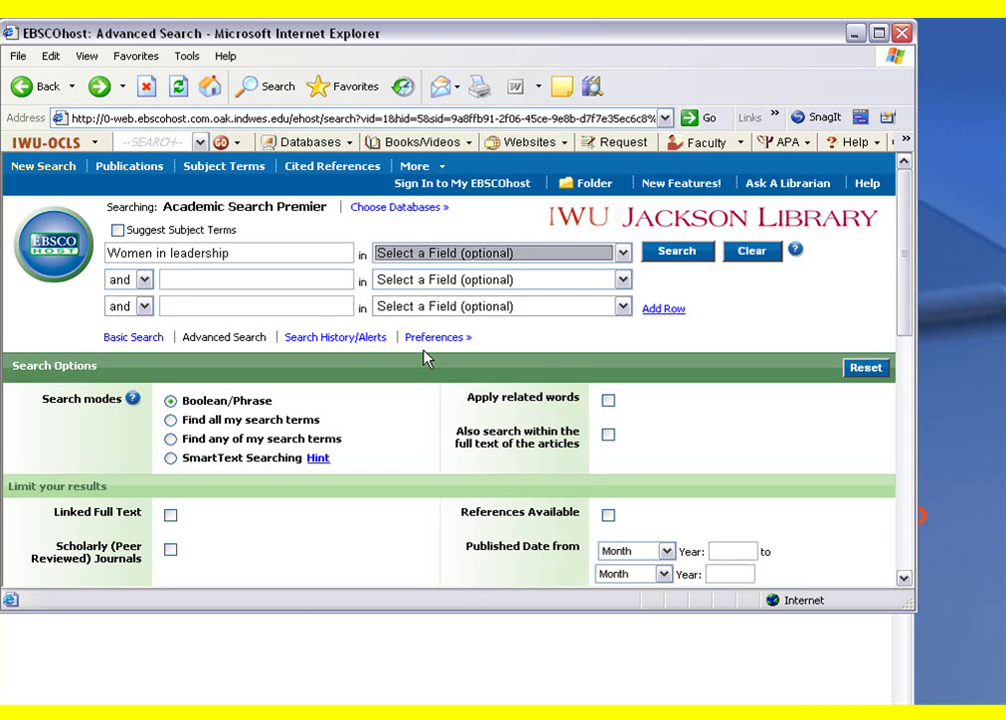
{"action": "type", "text": "Lead"}
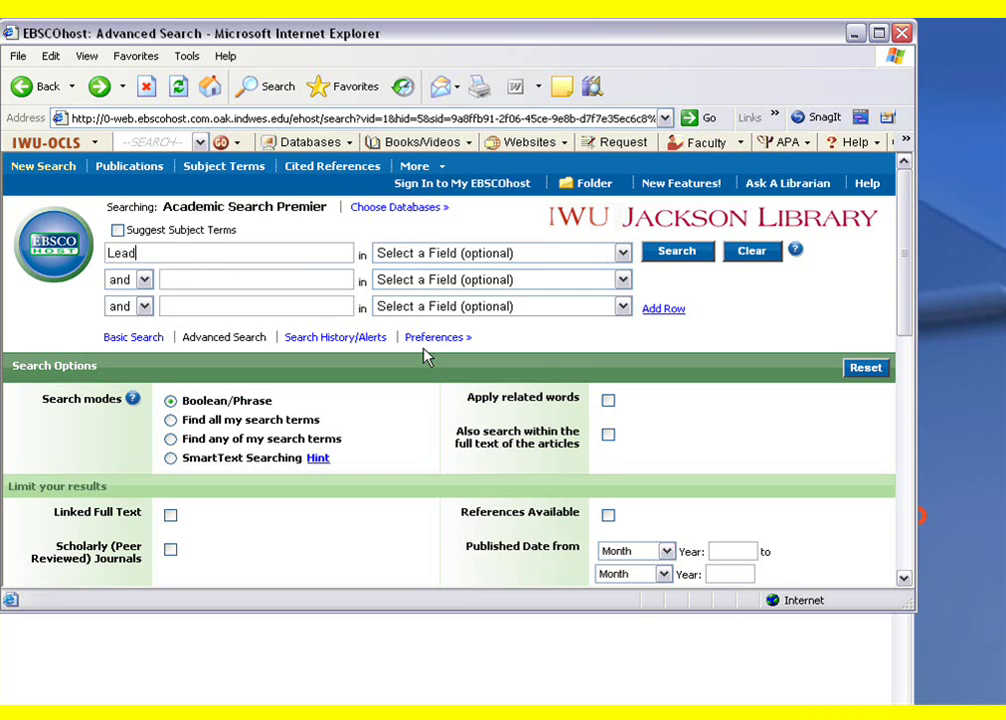
{"action": "key", "text": "Tab"}
{"action": "key", "text": "Tab"}
{"action": "key", "text": "Tab"}
{"action": "type", "text": "AFrican"}
{"action": "type", "text": "ican American"}
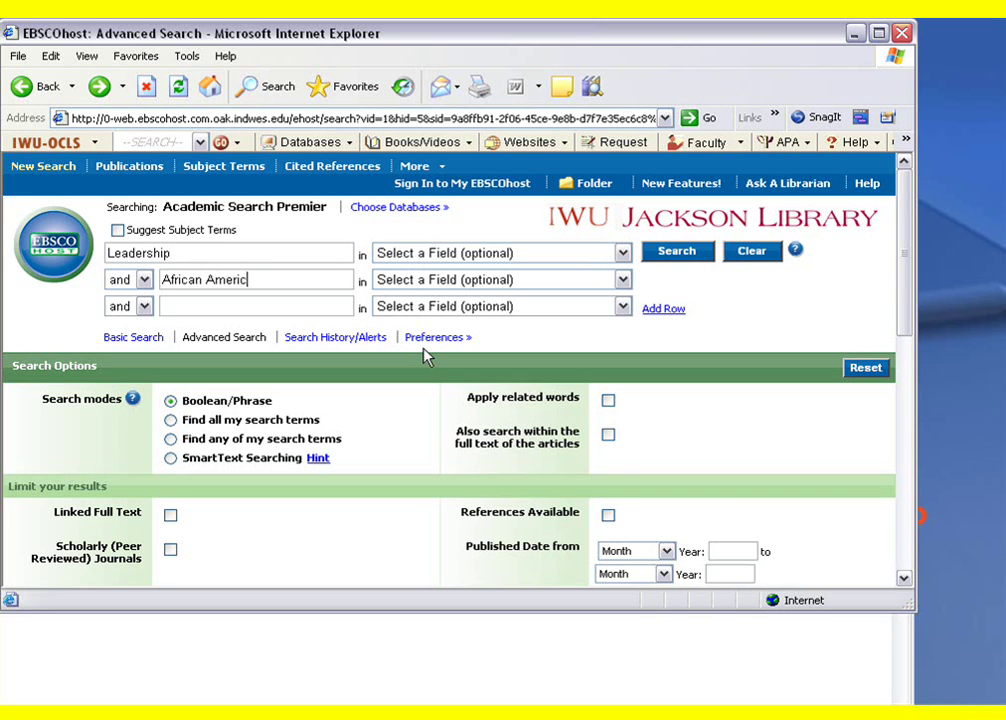
{"action": "key", "text": "Tab"}
{"action": "key", "text": "Tab"}
{"action": "key", "text": "Tab"}
{"action": "type", "text": "wome"}
Run the search, scroll the 204 results and open the PDF Full Text of IN THE DRIVER'S SEAT
{"action": "left_click", "coordinate": [676, 251]}
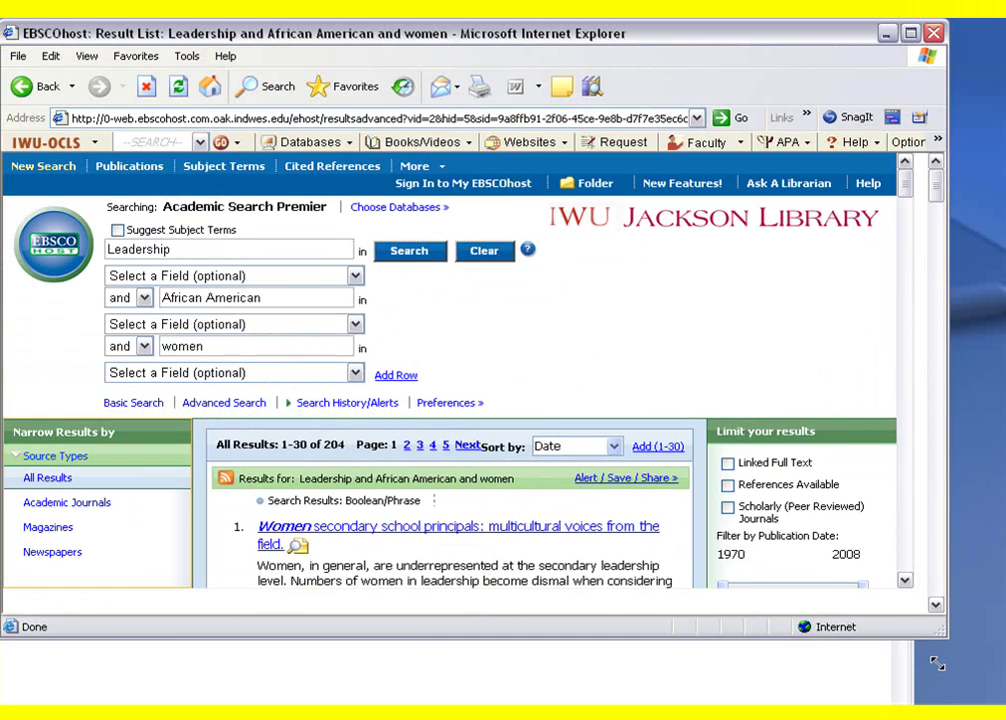
{"action": "left_click_drag", "start_coordinate": [922, 627], "coordinate": [975, 719]}
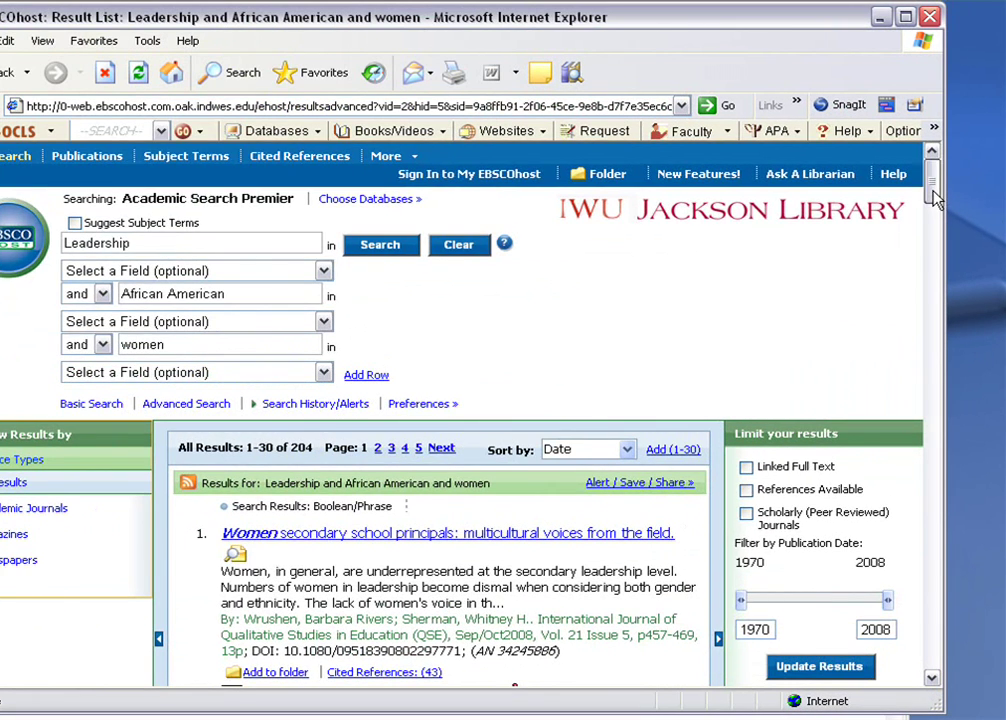
{"action": "left_click_drag", "start_coordinate": [932, 193], "coordinate": [930, 218]}
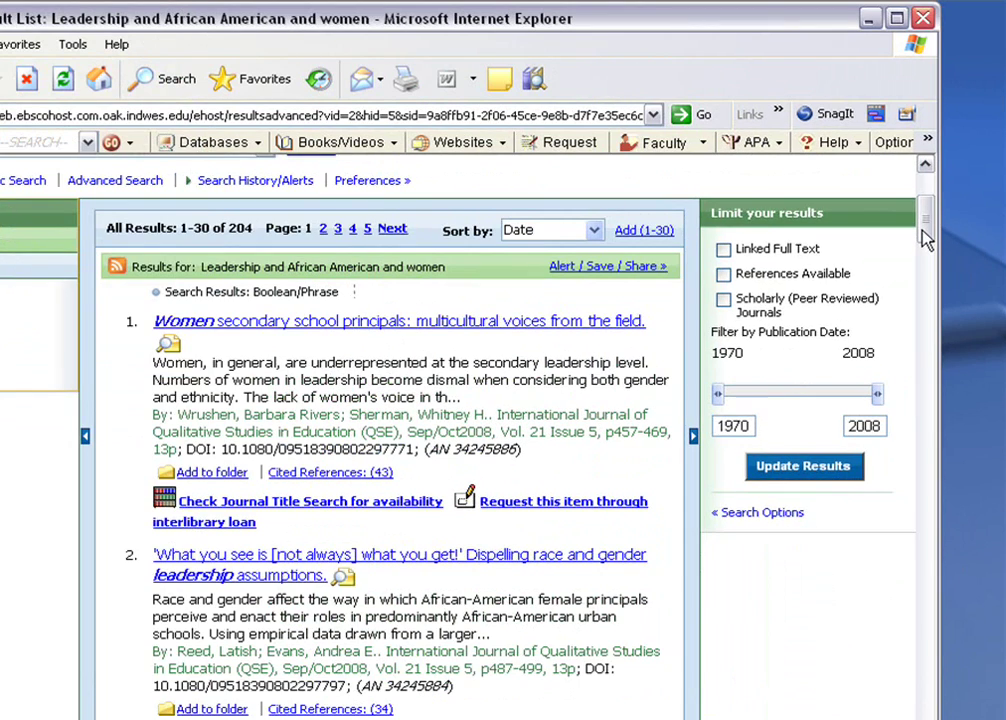
{"action": "left_click_drag", "start_coordinate": [964, 228], "coordinate": [926, 330]}
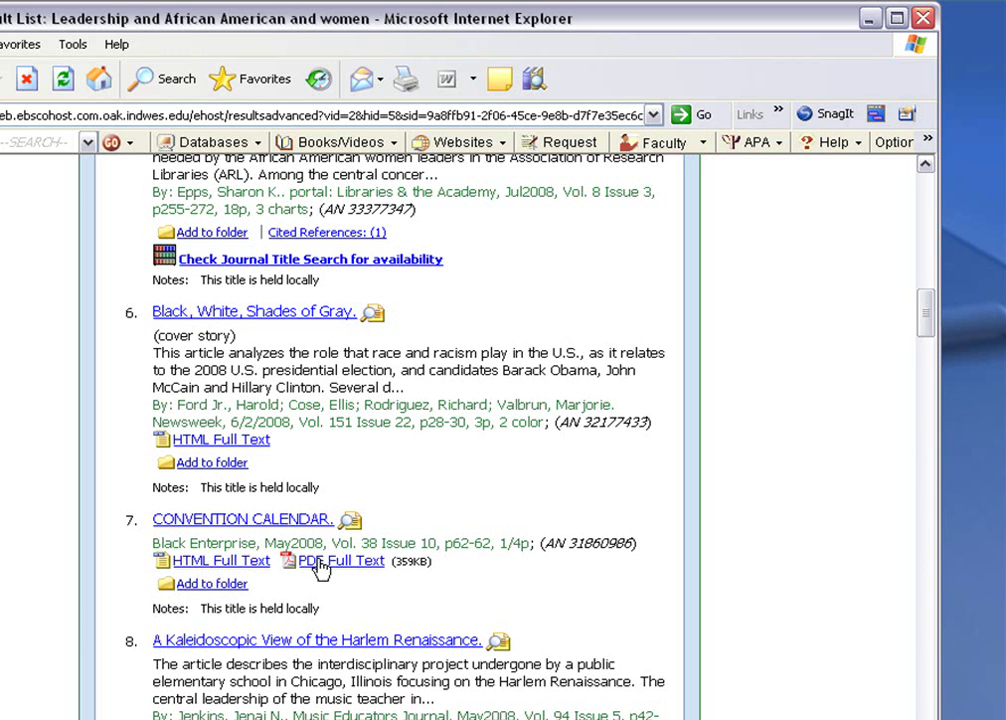
{"action": "left_click", "coordinate": [343, 563]}
{"action": "left_click_drag", "start_coordinate": [924, 315], "coordinate": [946, 390]}
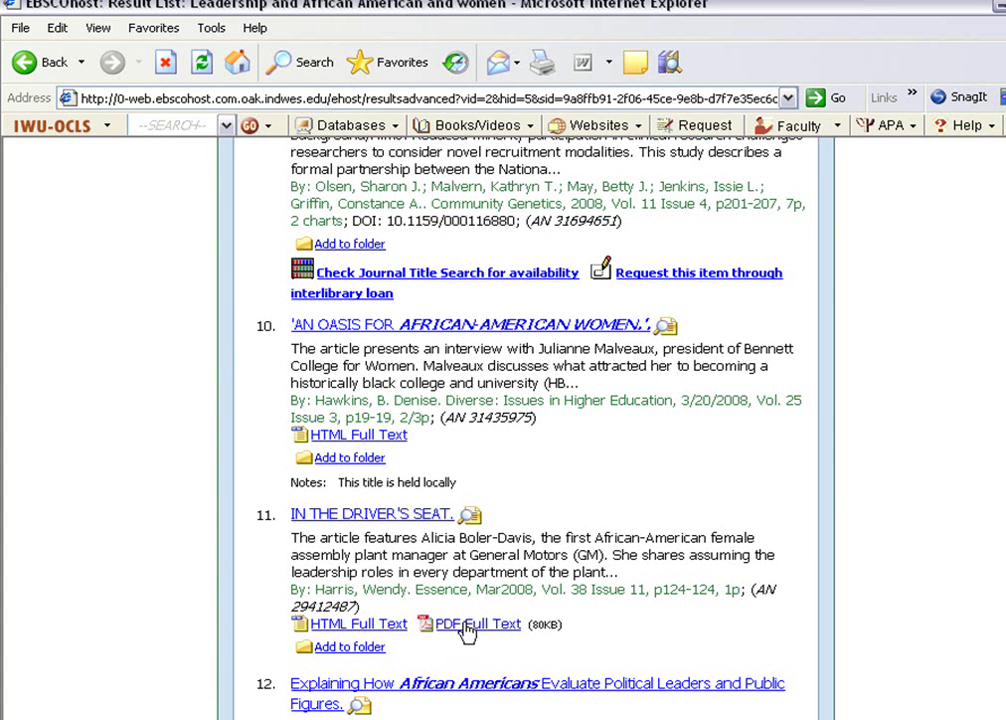
{"action": "left_click", "coordinate": [466, 624]}
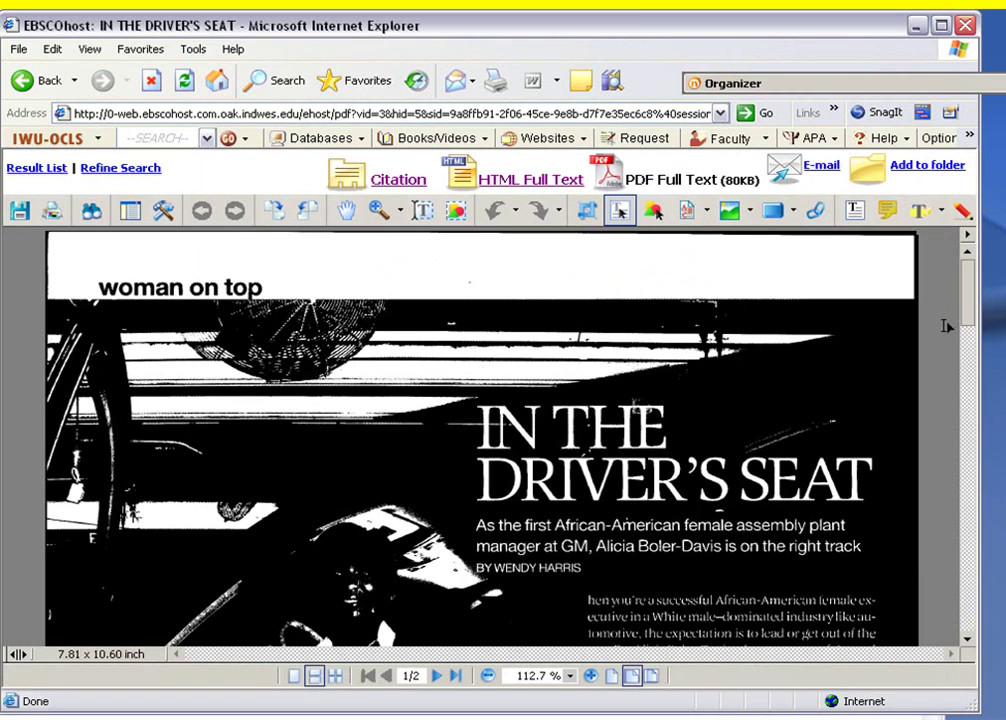
Scroll down the PDF to read the article on Boler-Davis's rise at GM
{"action": "left_click_drag", "start_coordinate": [966, 316], "coordinate": [970, 425]}
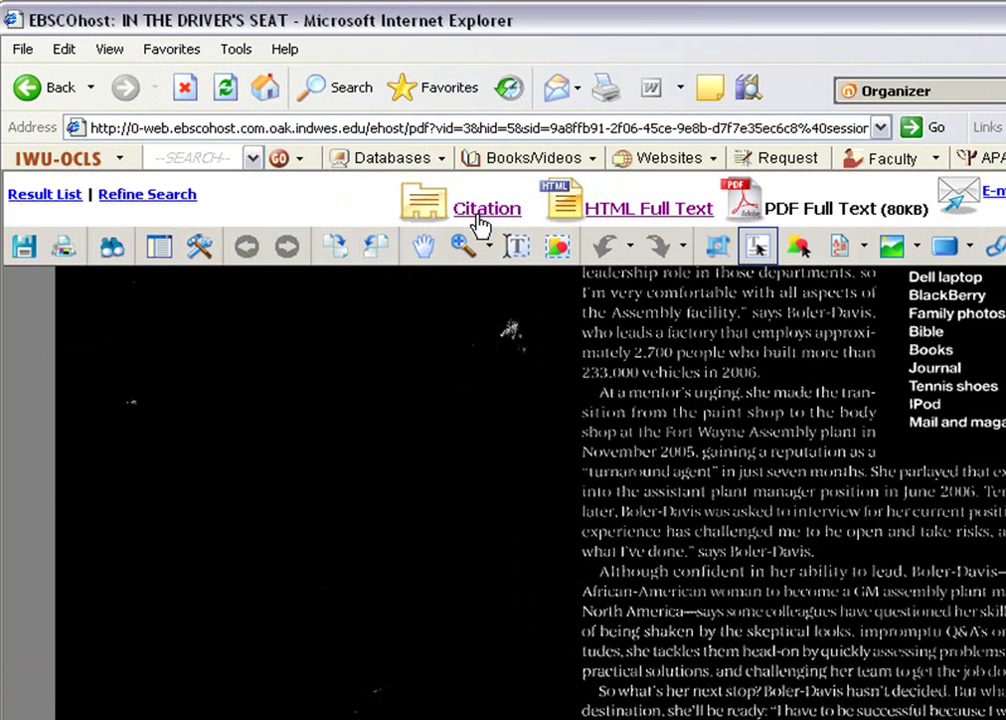
Open the Citation panel listing AMA, APA, Chicago/Turabian, MLA and Vancouver formats for the article
{"action": "left_click", "coordinate": [479, 218]}
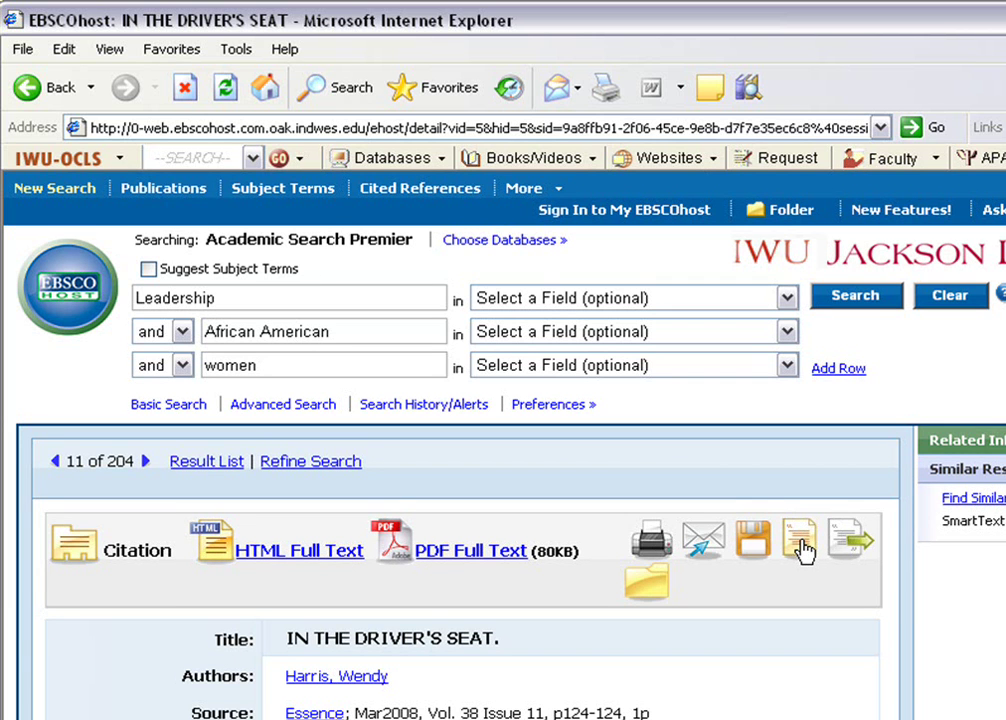
{"action": "left_click", "coordinate": [799, 542]}
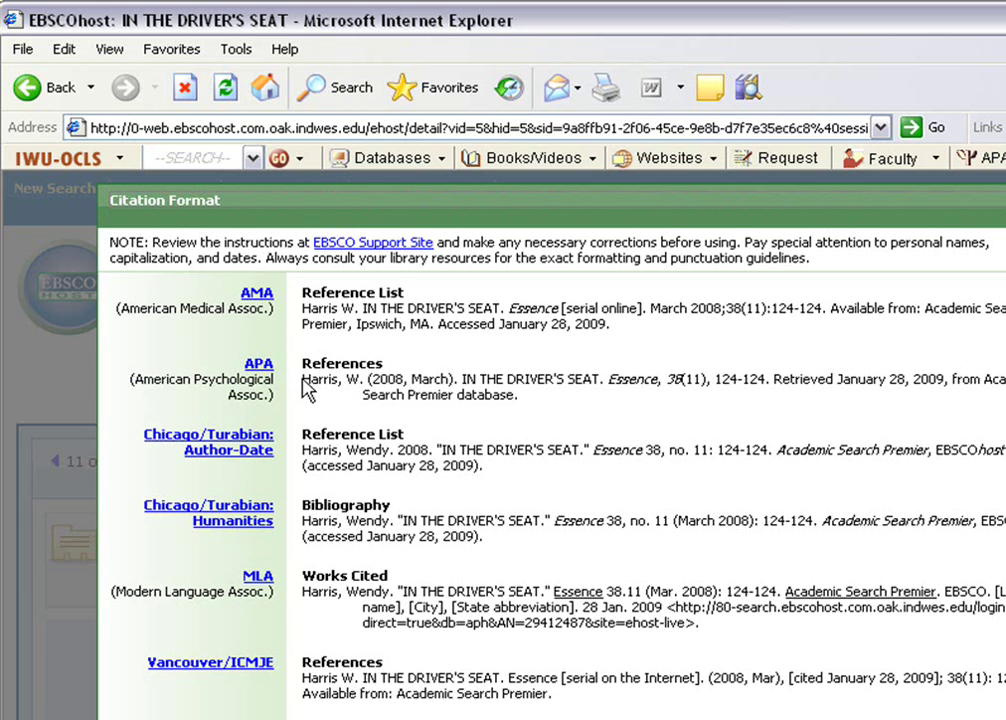
Select the APA reference for IN THE DRIVER'S SEAT and copy it with Edit > Copy
{"action": "left_click_drag", "start_coordinate": [304, 380], "coordinate": [553, 400]}
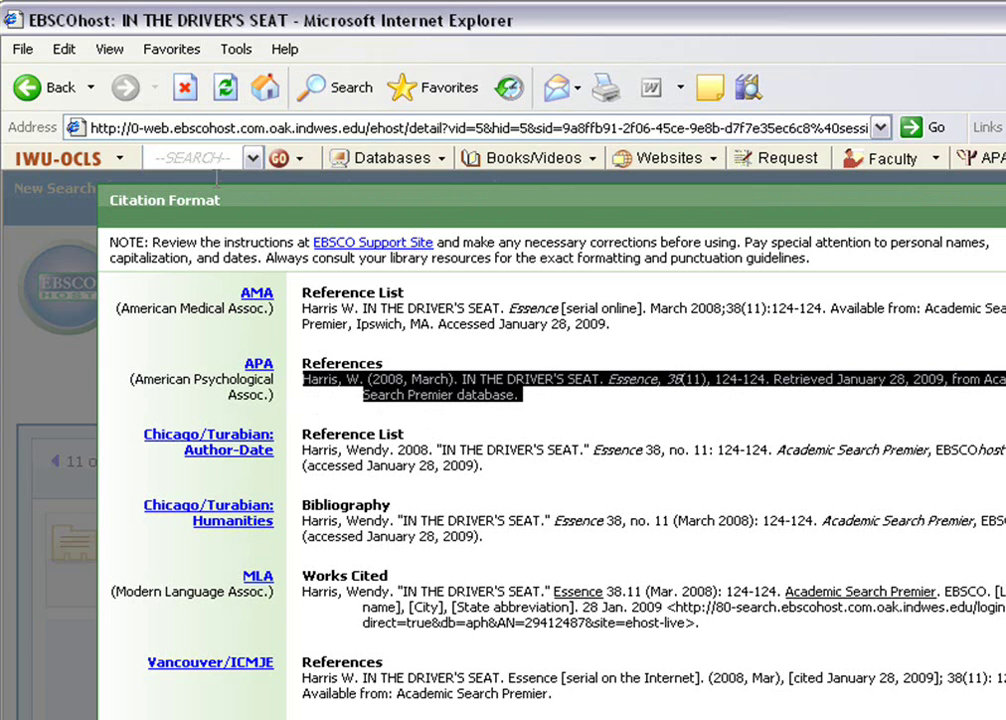
{"action": "left_click", "coordinate": [64, 50]}
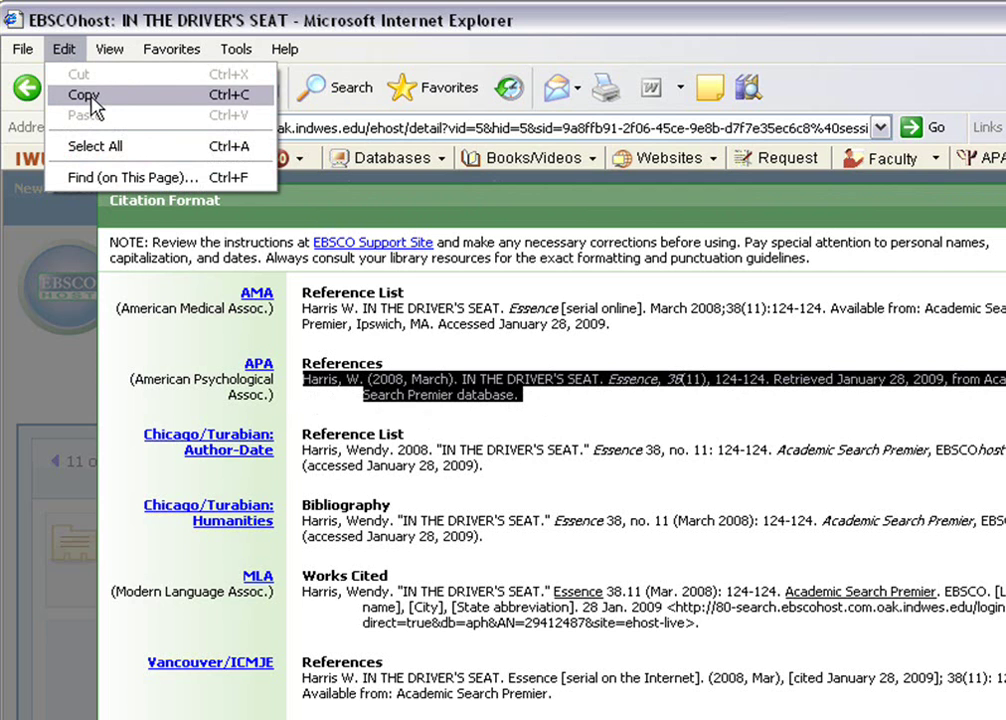
{"action": "left_click", "coordinate": [92, 97]}
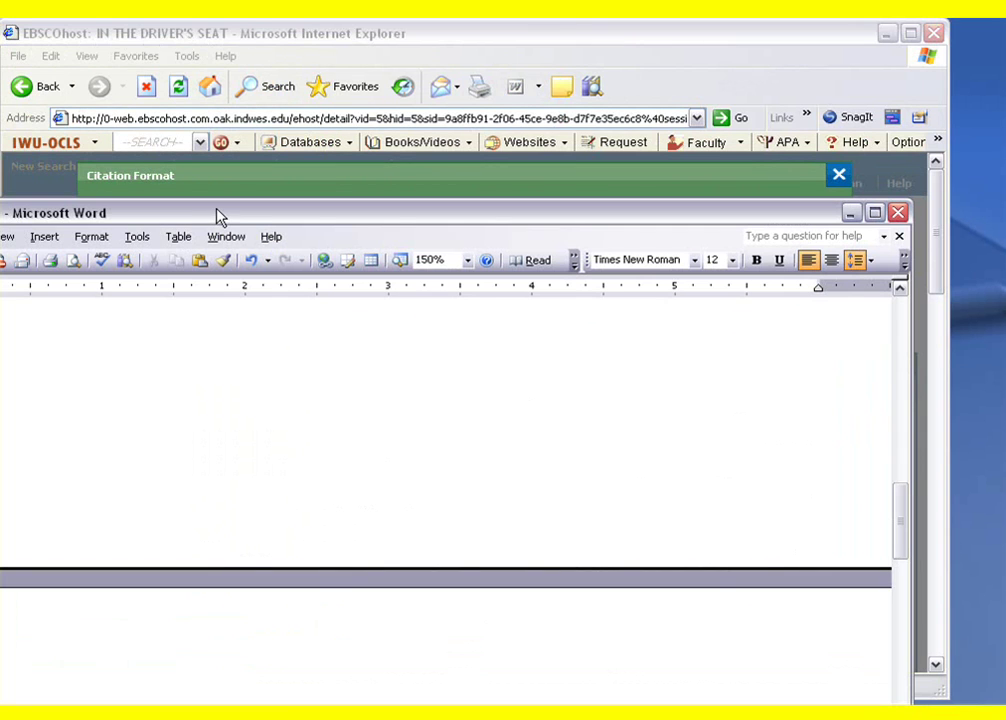
Add a page break and a centred 'References' heading at the top of page 3
{"action": "left_click_drag", "start_coordinate": [220, 217], "coordinate": [311, 37]}
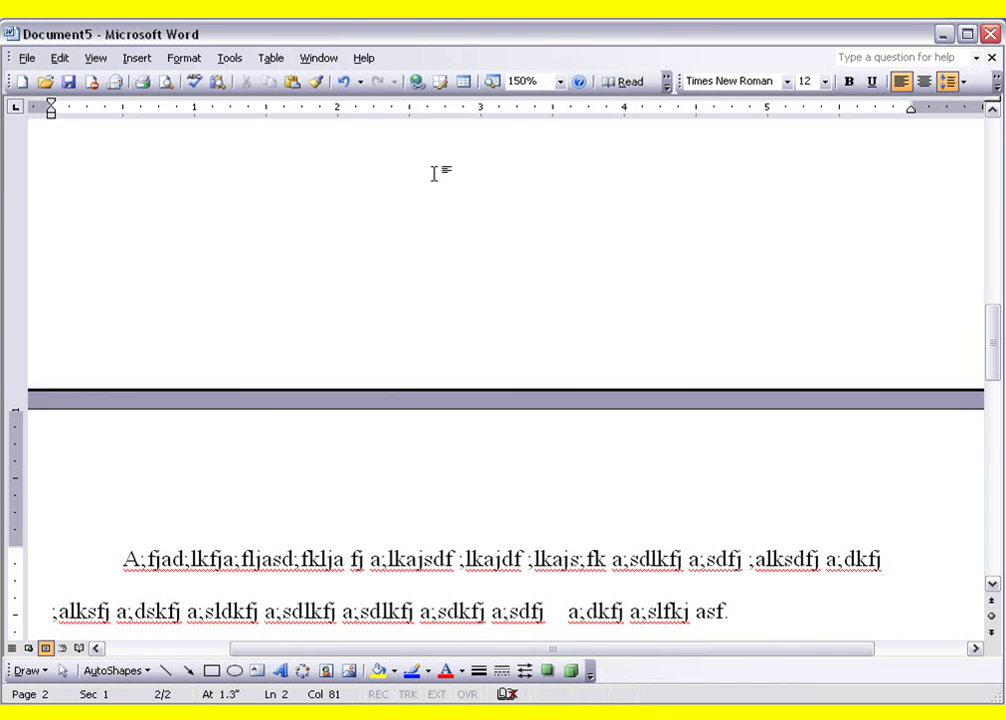
{"action": "key", "text": "ctrl+Return"}
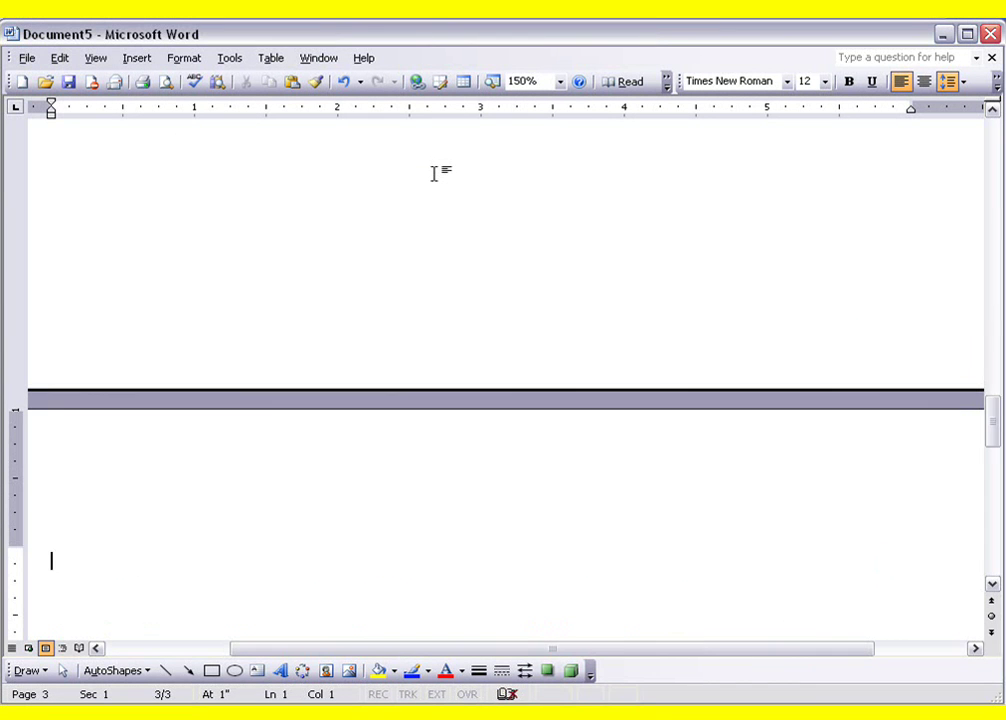
{"action": "left_click", "coordinate": [924, 84]}
{"action": "type", "text": "REfee"}
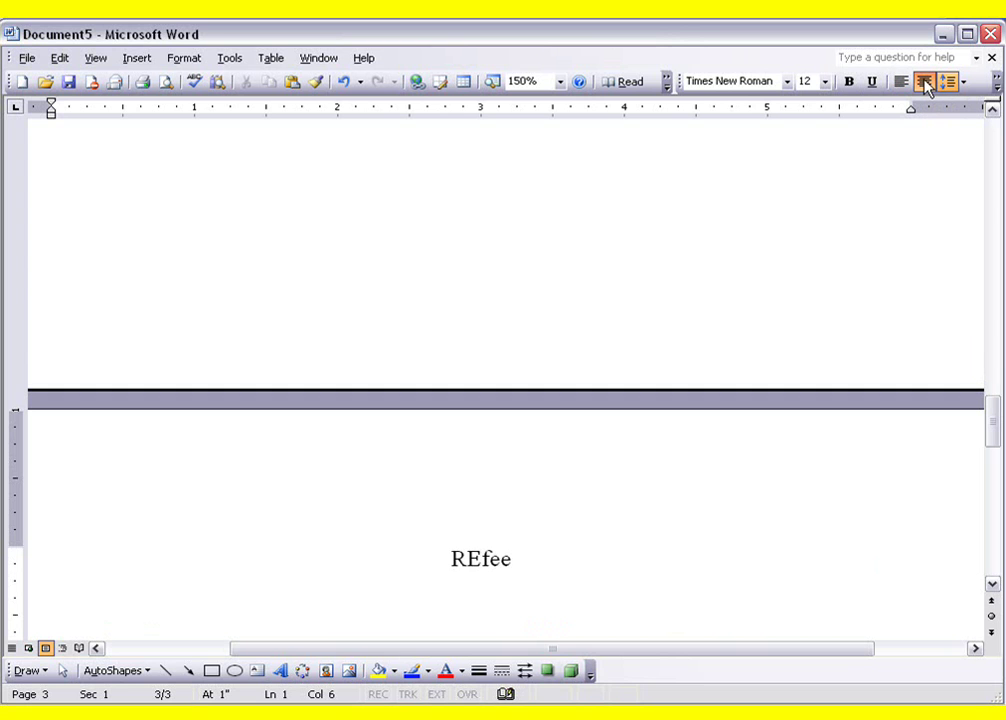
{"action": "key", "text": "BackSpace"}
{"action": "type", "text": "rences"}
{"action": "key", "text": "Return"}
Paste the copied Harris APA citation left-aligned below the References heading
{"action": "left_click", "coordinate": [906, 81]}
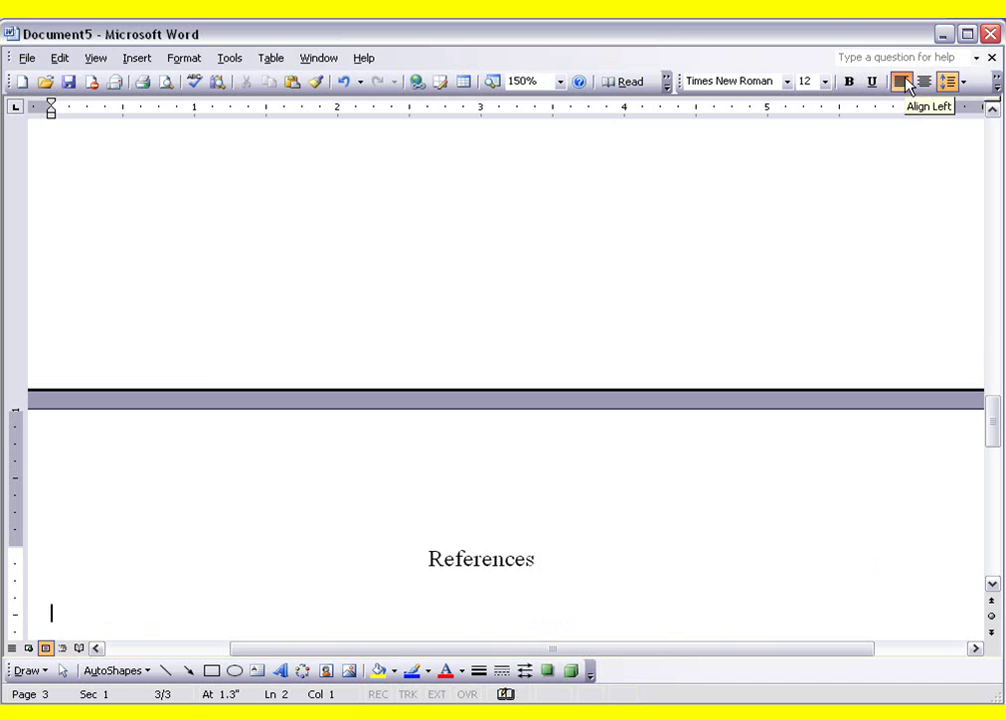
{"action": "left_click", "coordinate": [59, 58]}
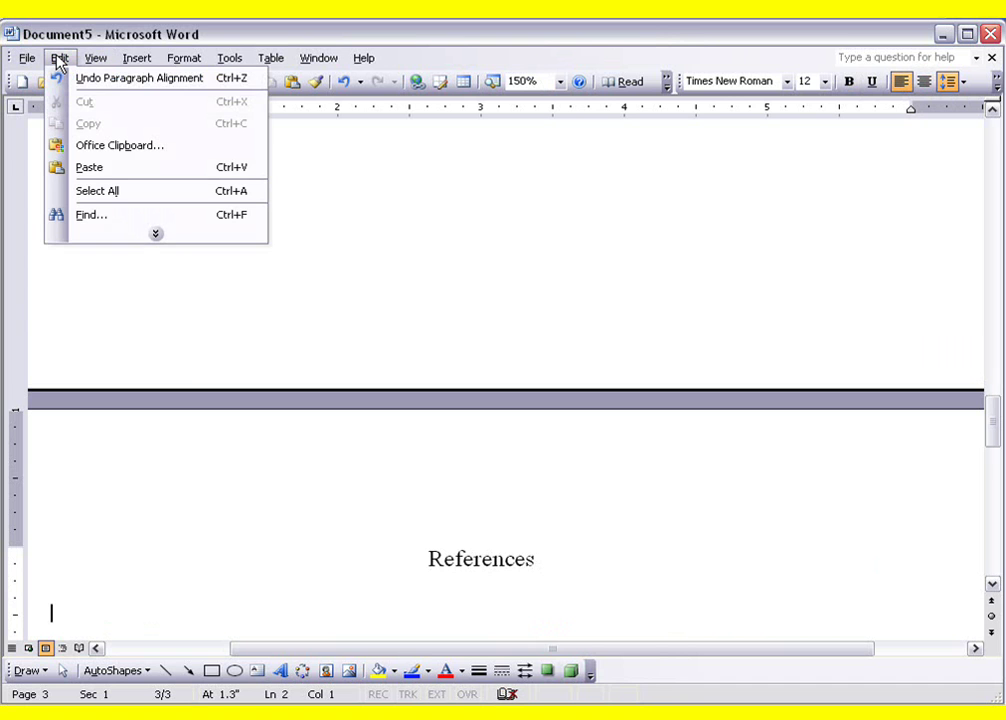
{"action": "left_click", "coordinate": [95, 168]}
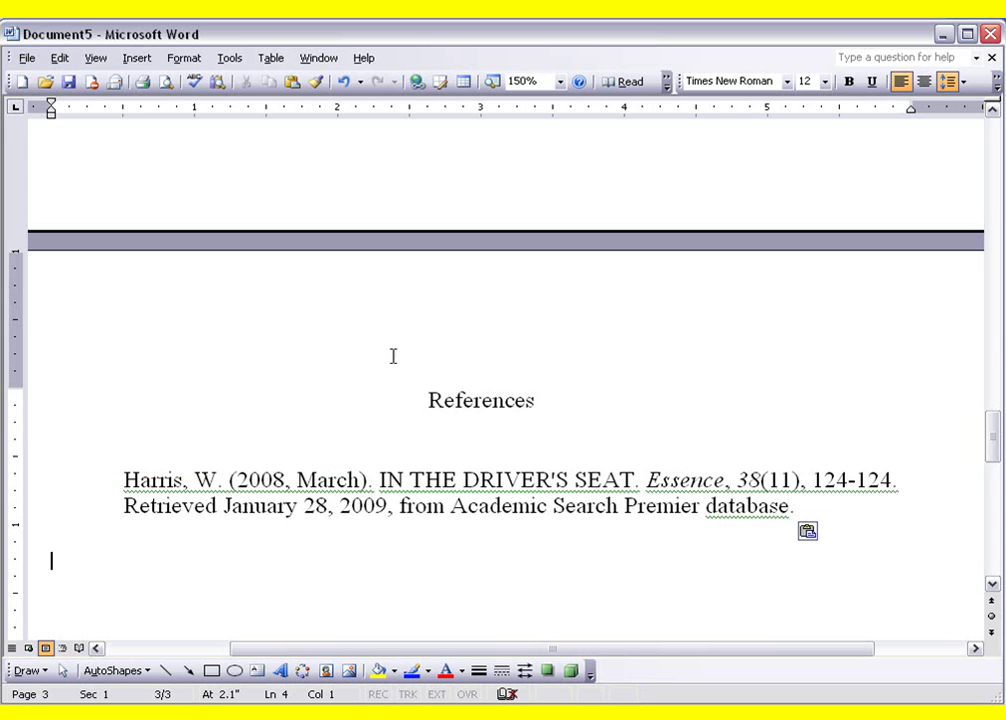
Select the Harris reference entry and apply a 0.5-inch Hanging special indent through Format > Paragraph
{"action": "left_click", "coordinate": [124, 474]}
{"action": "left_click_drag", "start_coordinate": [124, 472], "coordinate": [797, 505]}
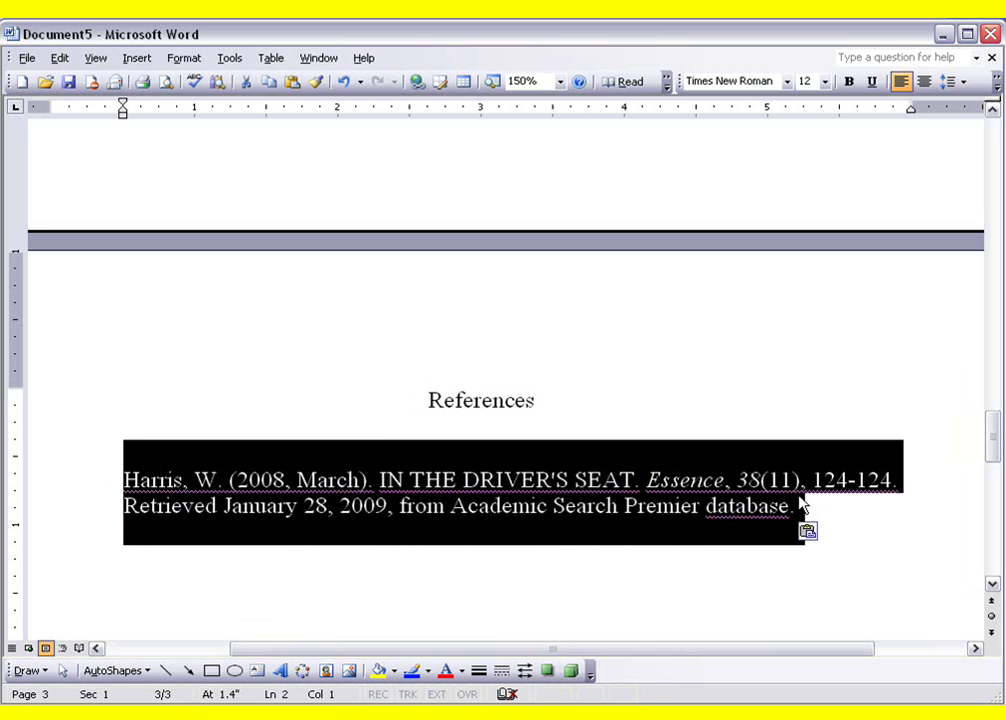
{"action": "left_click", "coordinate": [185, 60]}
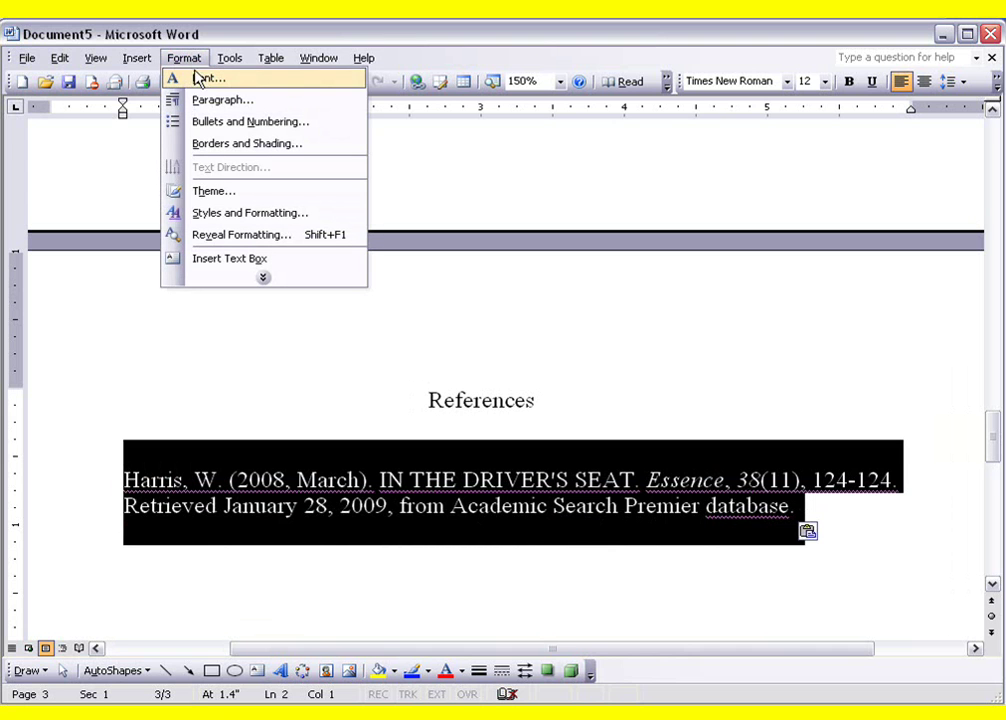
{"action": "left_click", "coordinate": [204, 104]}
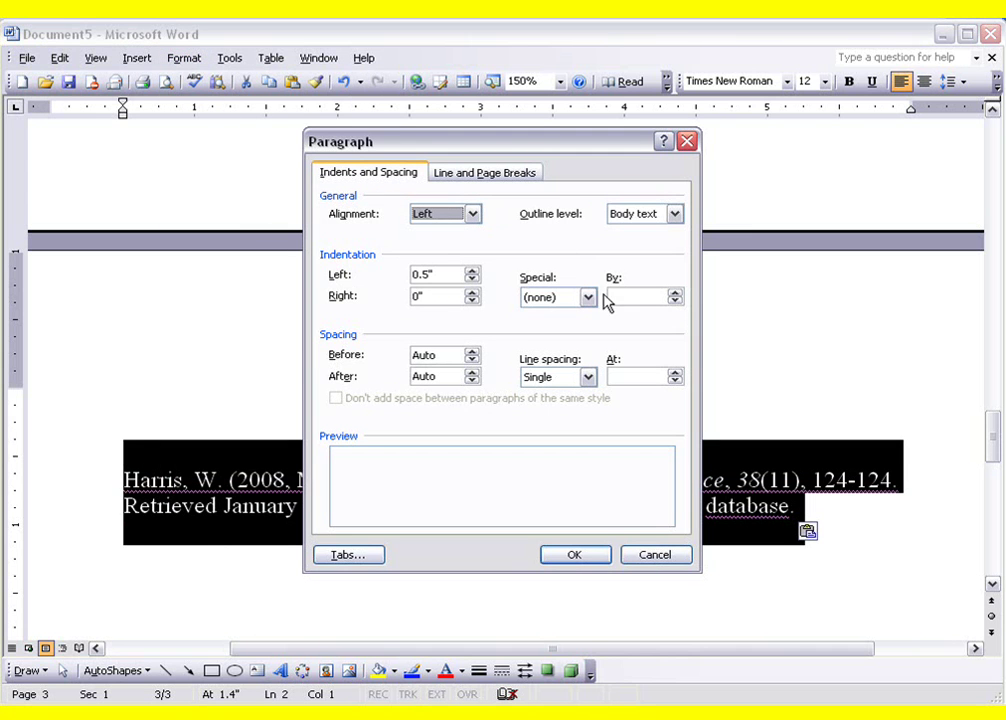
{"action": "left_click", "coordinate": [588, 297]}
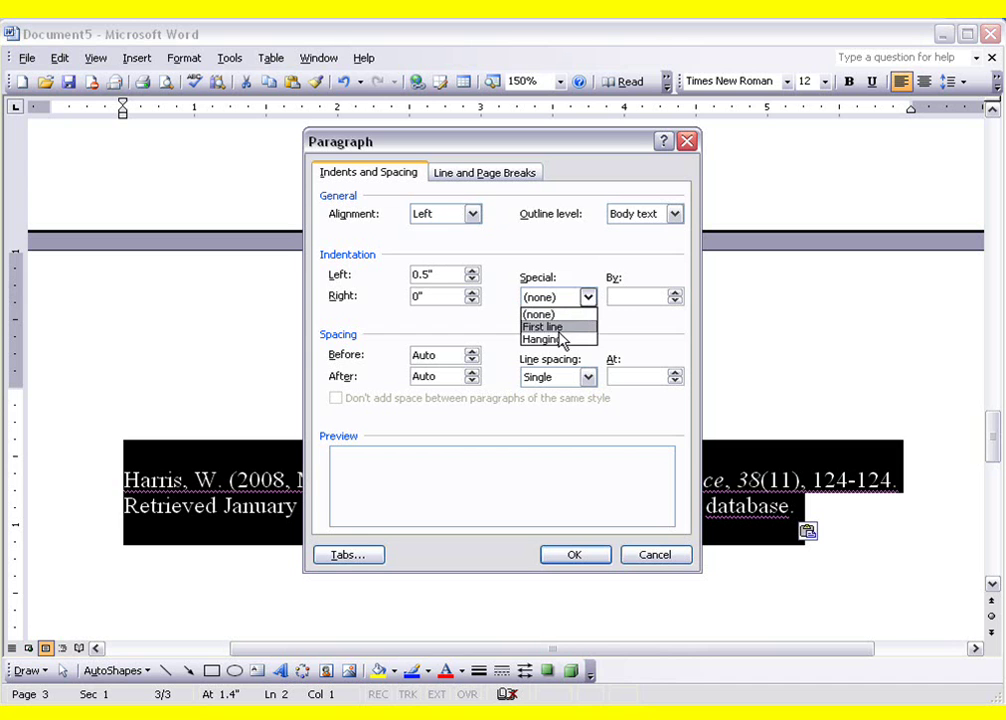
{"action": "left_click", "coordinate": [558, 339]}
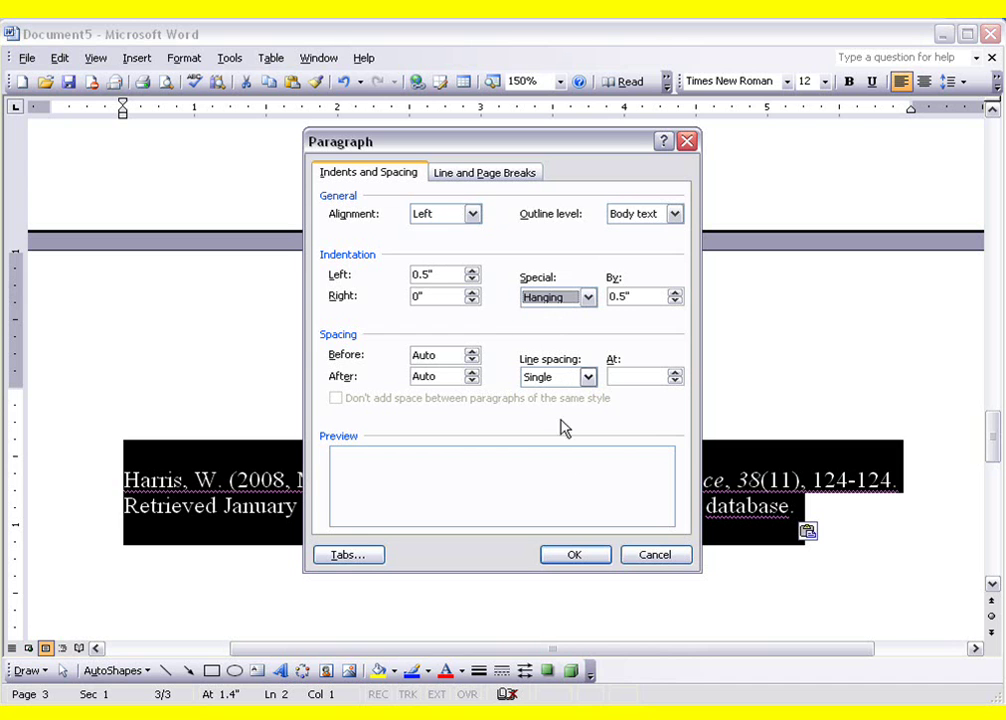
{"action": "left_click", "coordinate": [565, 558]}
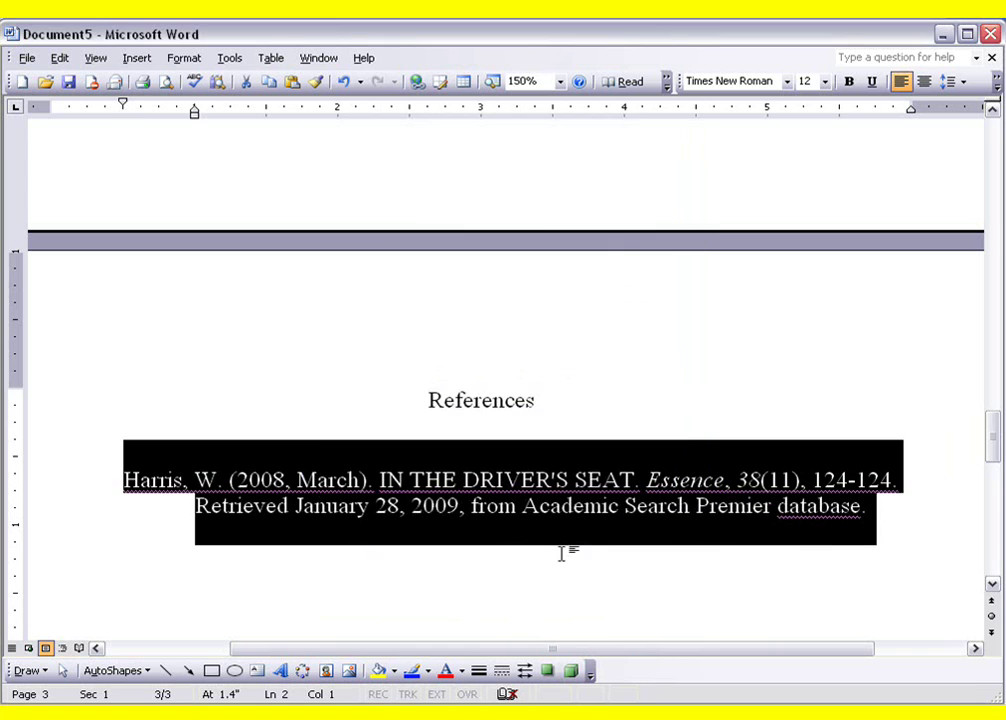
{"action": "left_click", "coordinate": [281, 555]}
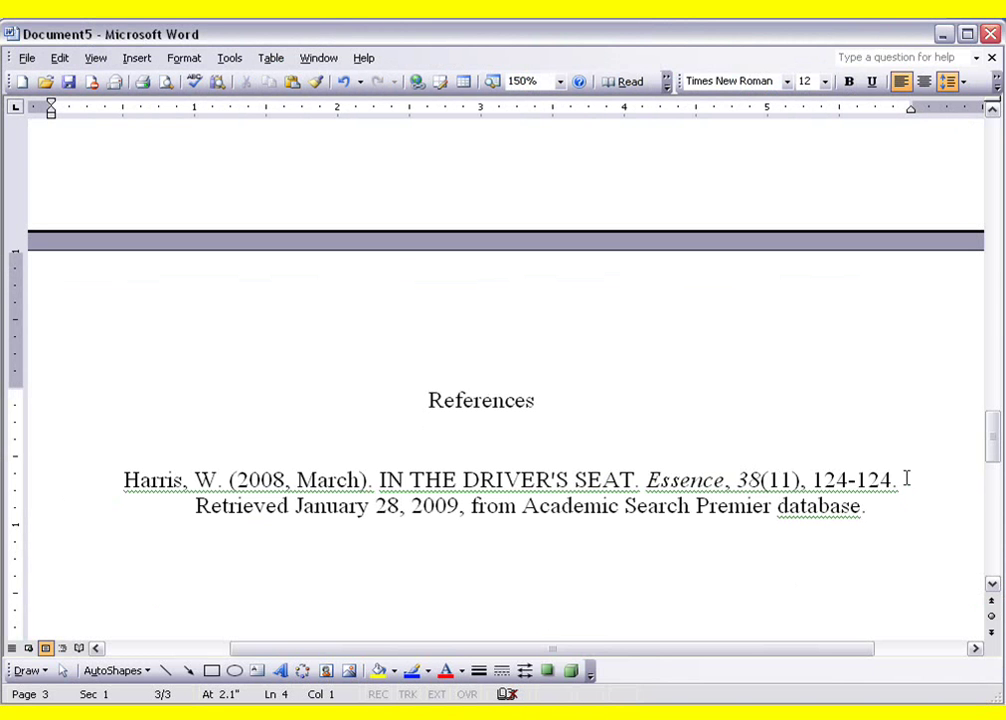
Type the citation (Harris, 2008, p.24.) at the end of the page 2 body text
{"action": "left_click_drag", "start_coordinate": [995, 455], "coordinate": [997, 298]}
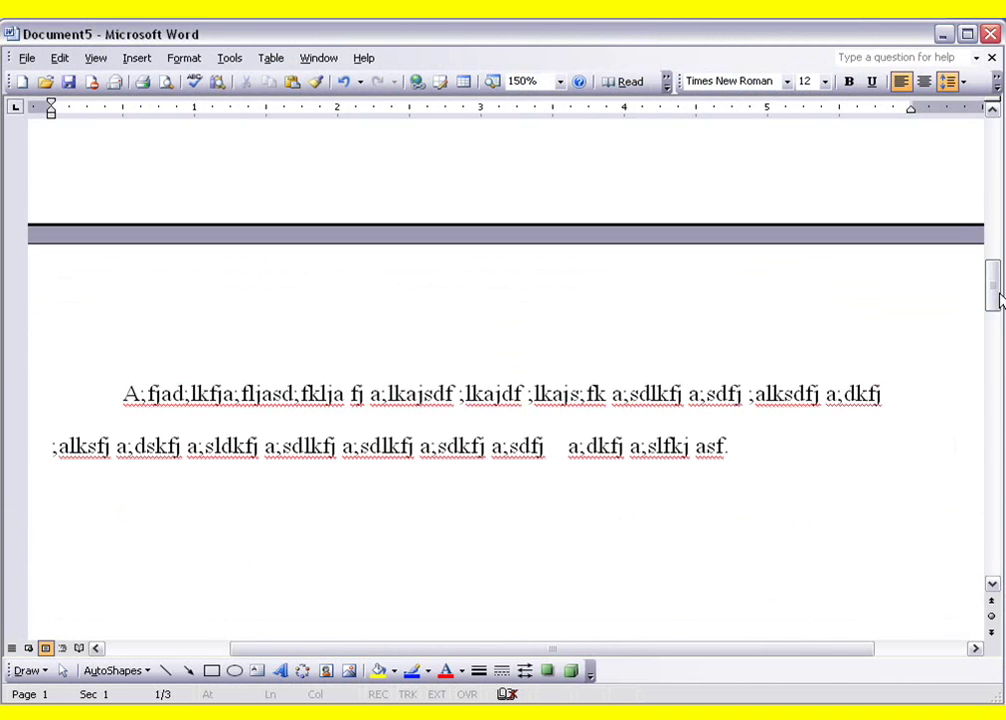
{"action": "left_click", "coordinate": [727, 446]}
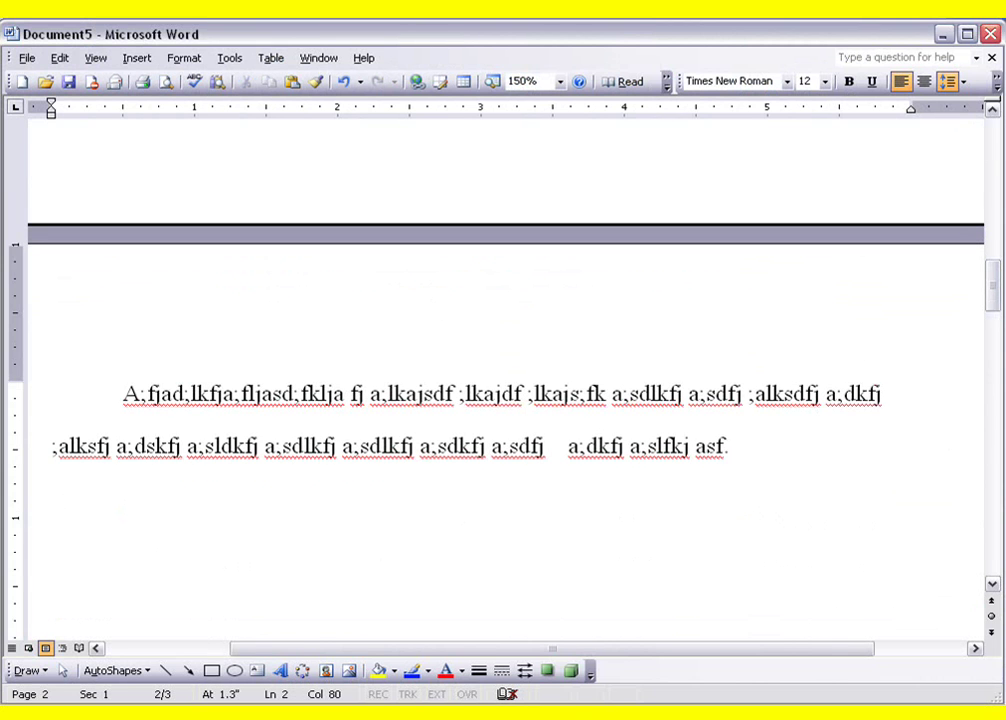
{"action": "type", "text": "(Harris"}
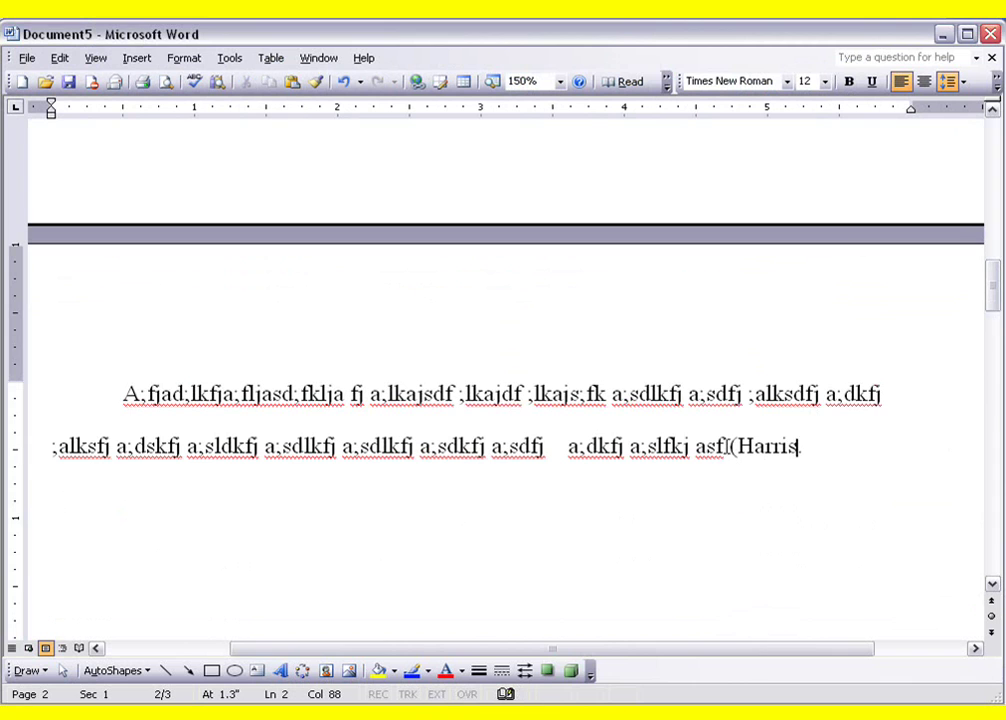
{"action": "type", "text": ", 200"}
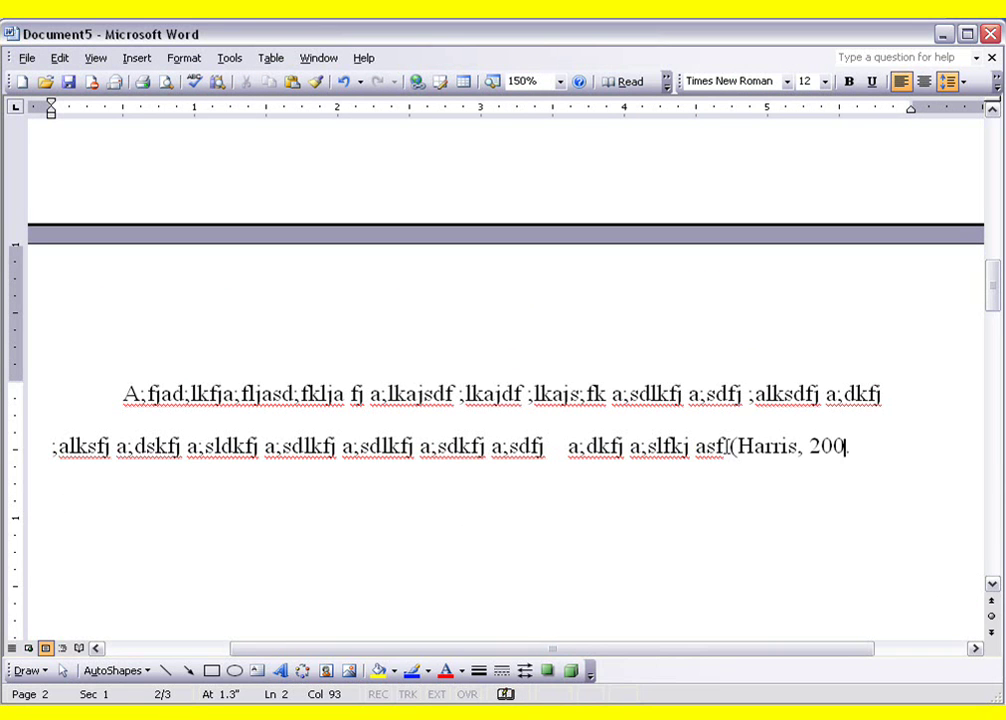
{"action": "type", "text": "8,"}
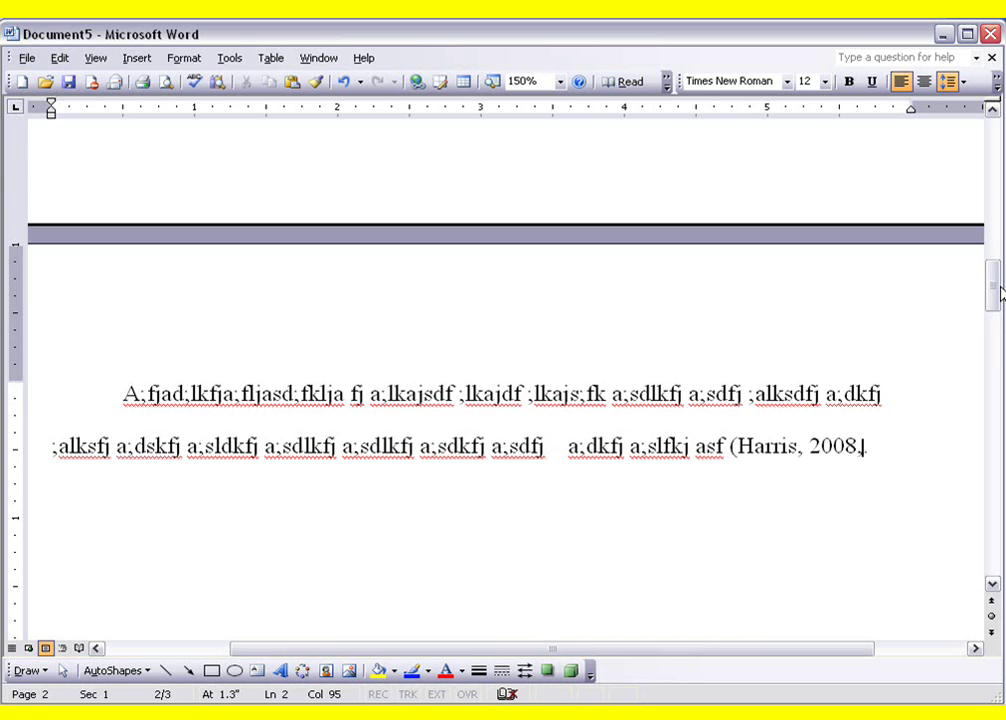
{"action": "mouse_move", "coordinate": [999, 294]}
{"action": "left_mouse_down"}
{"action": "mouse_move", "coordinate": [996, 436]}
{"action": "mouse_move", "coordinate": [997, 253]}
{"action": "mouse_move", "coordinate": [996, 281]}
{"action": "left_mouse_up"}
{"action": "type", "text": "p."}
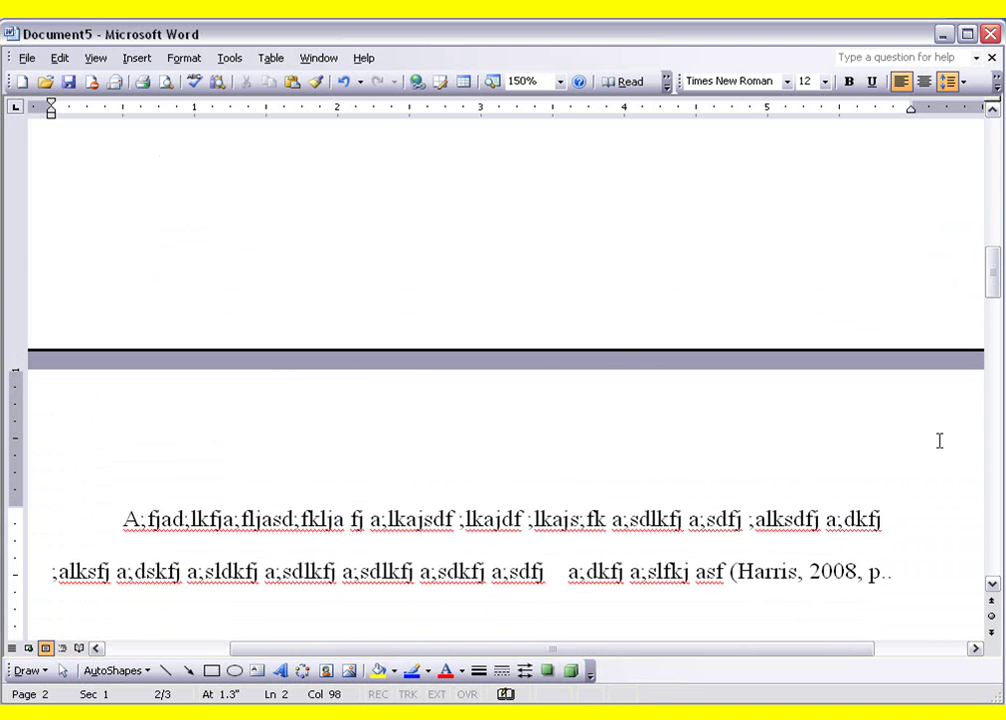
{"action": "type", "text": "24."}
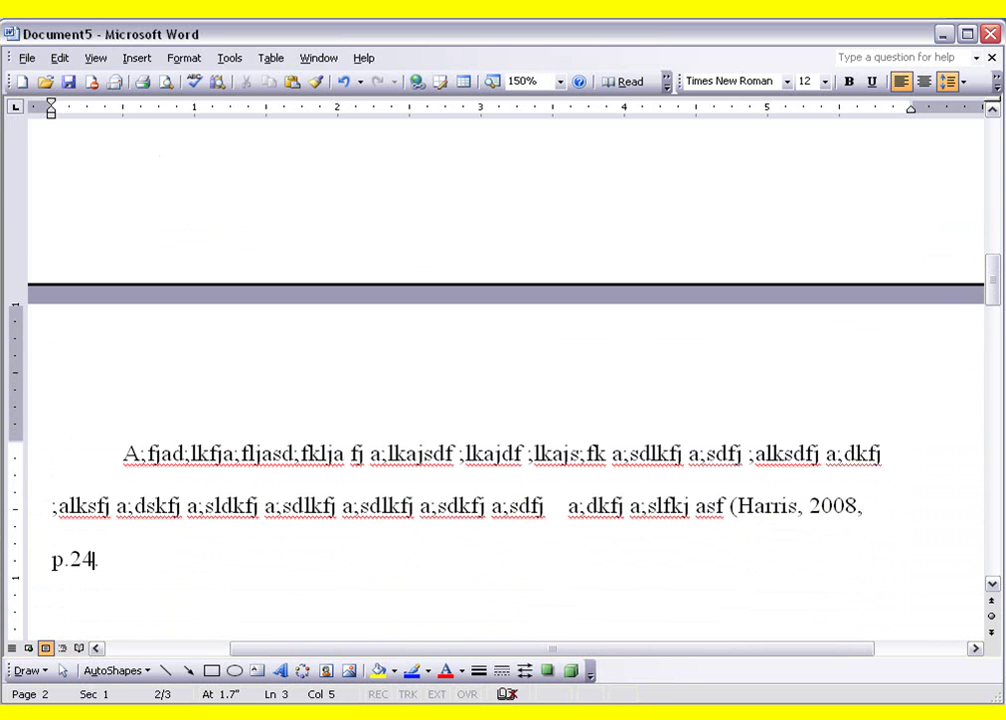
{"action": "type", "text": ")"}
{"action": "left_click_drag", "start_coordinate": [995, 298], "coordinate": [995, 449]}
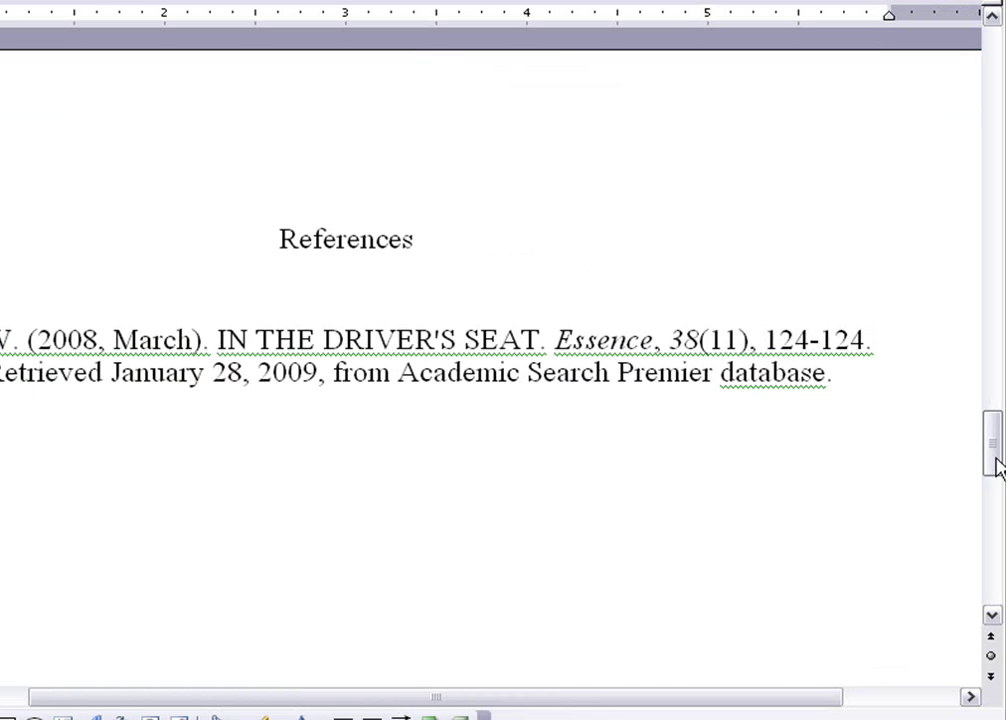
Insert a 1 into the citation's page number so it reads p. 124
{"action": "left_click_drag", "start_coordinate": [995, 448], "coordinate": [995, 281]}
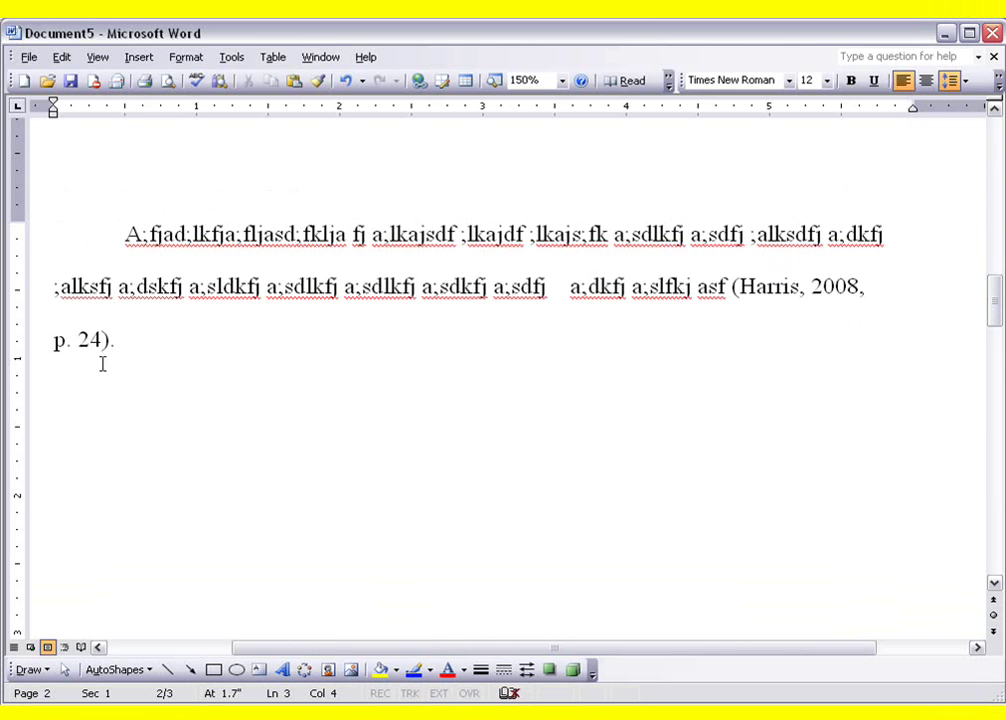
{"action": "type", "text": "1"}
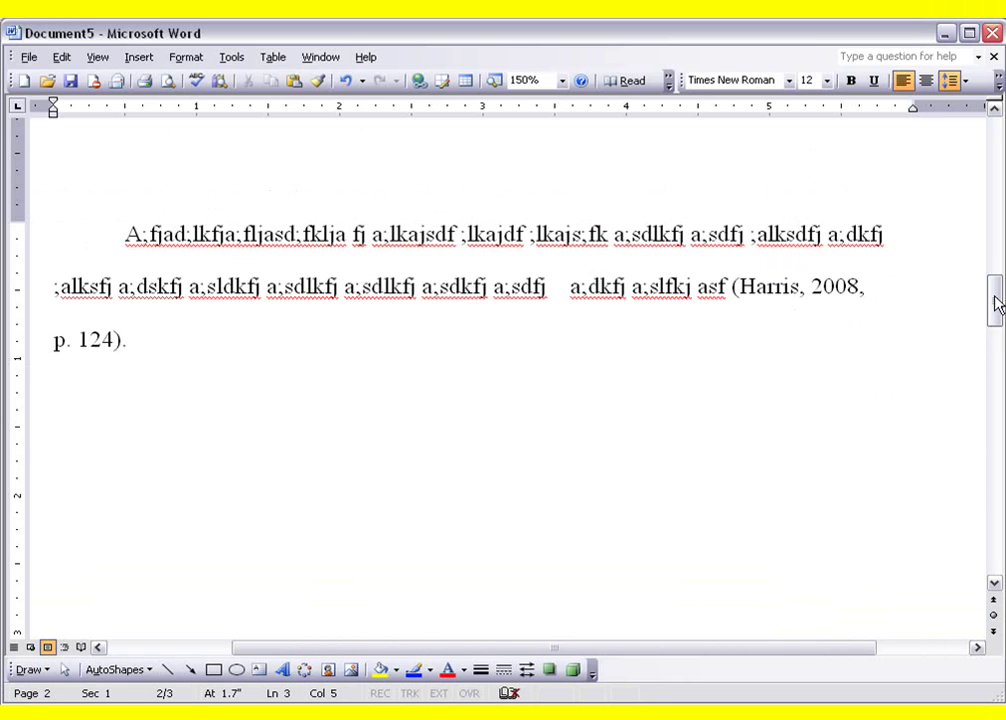
{"action": "left_click_drag", "start_coordinate": [997, 310], "coordinate": [997, 415]}
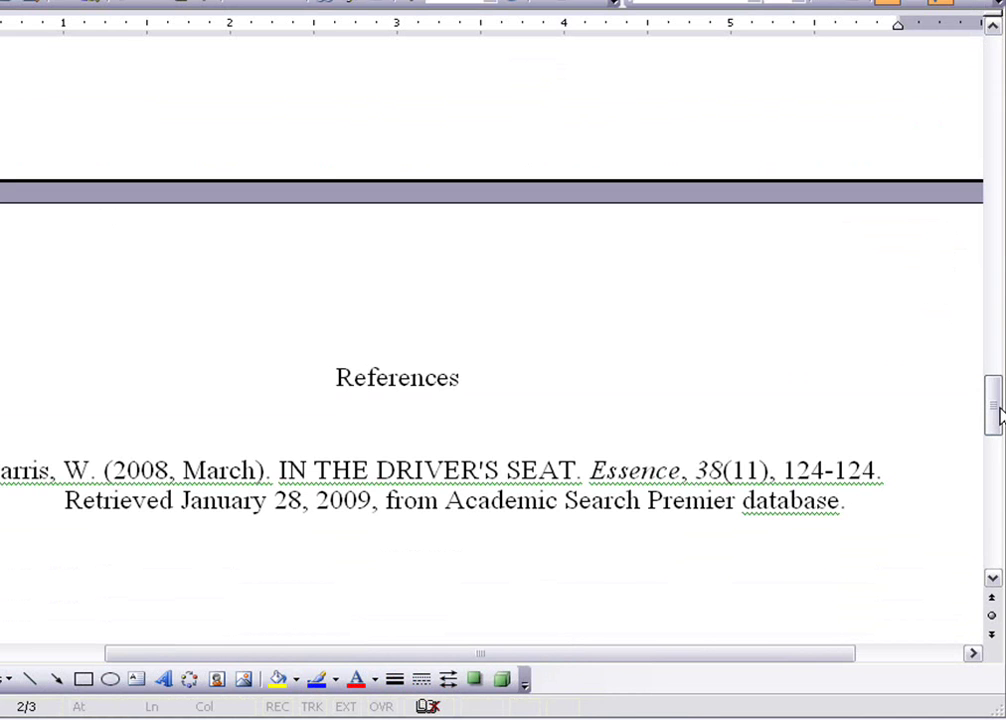